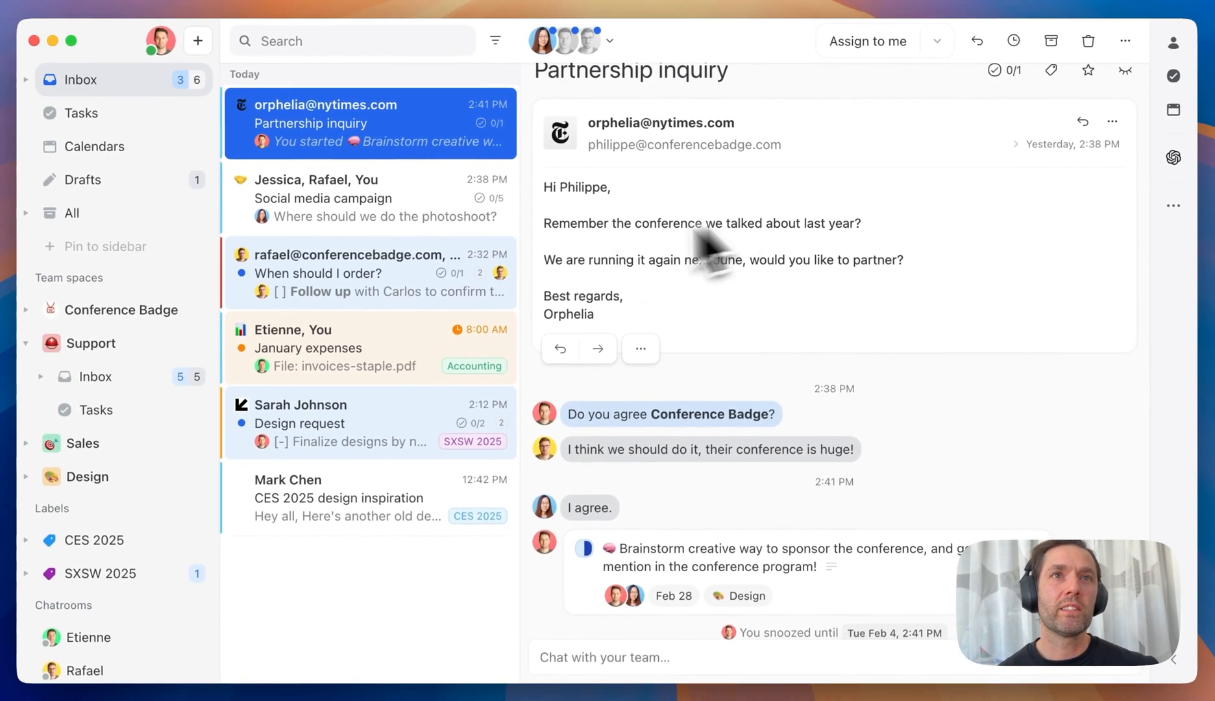
pyautogui.scroll(-2, 176, 380)
pyautogui.scroll(2, 152, 389)
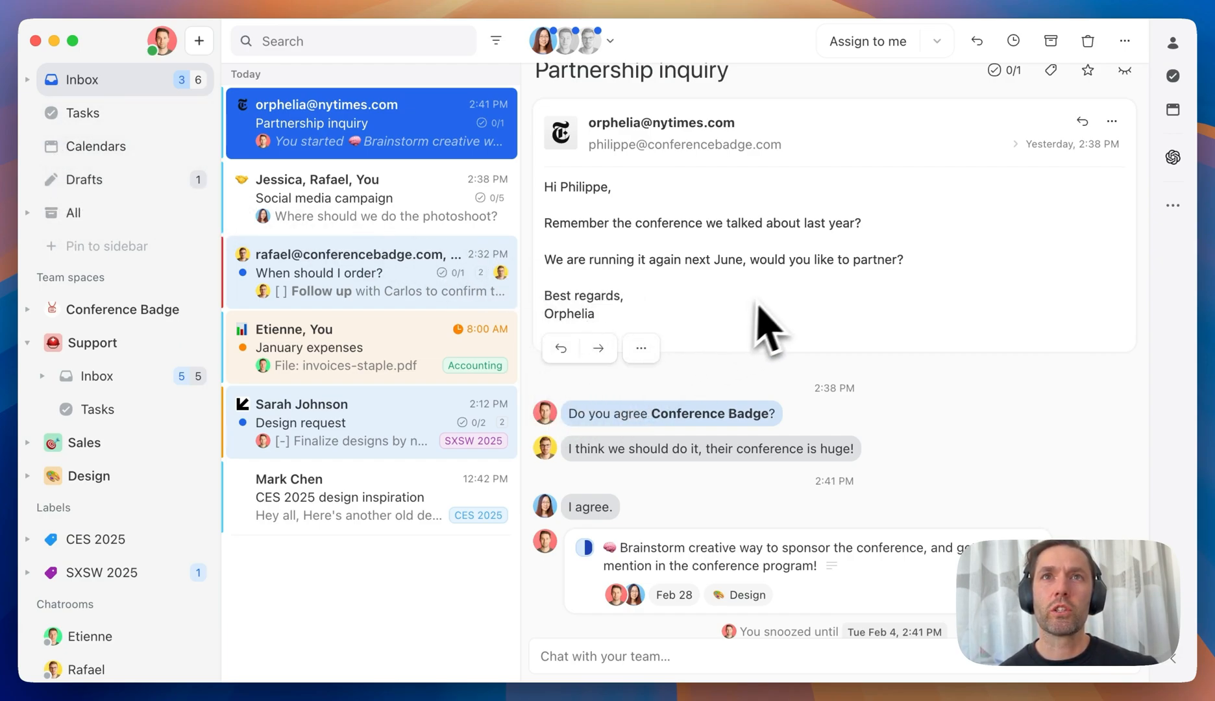
pyautogui.scroll(1, 771, 306)
pyautogui.scroll(-3, 771, 305)
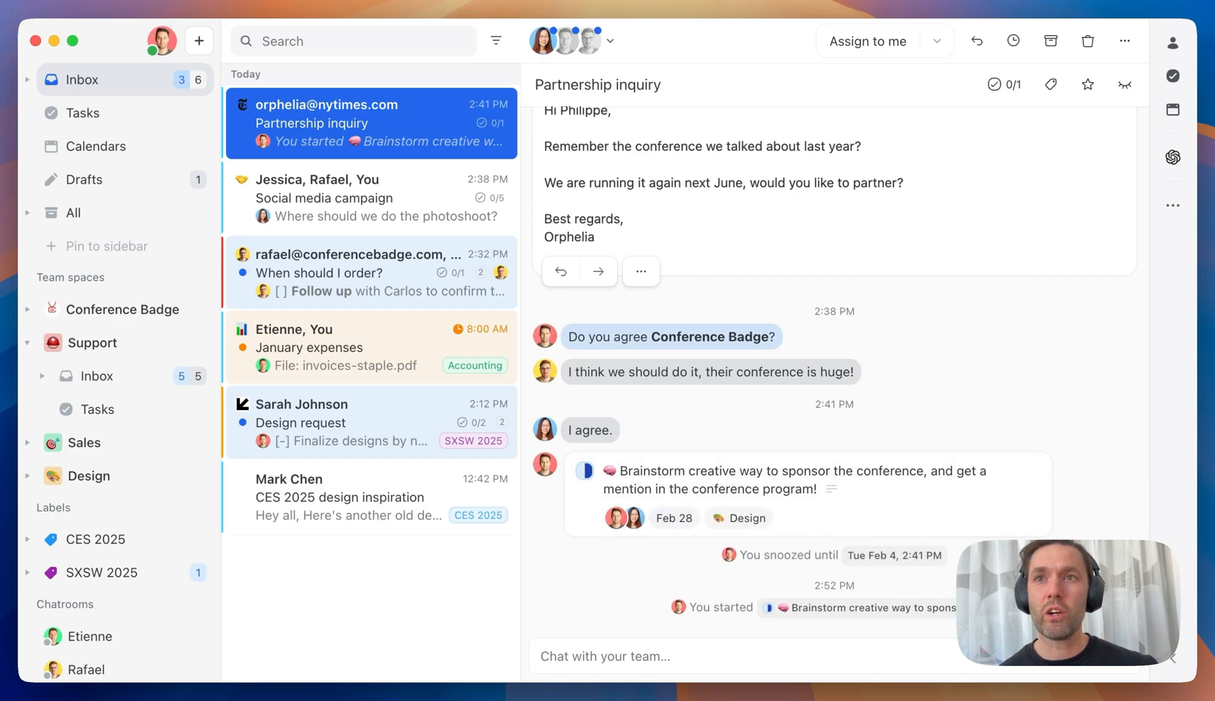
# Preview a new task's team, assignee and due-date fields without creating it, leaving the brainstorm task In progress.
pyautogui.press('t')
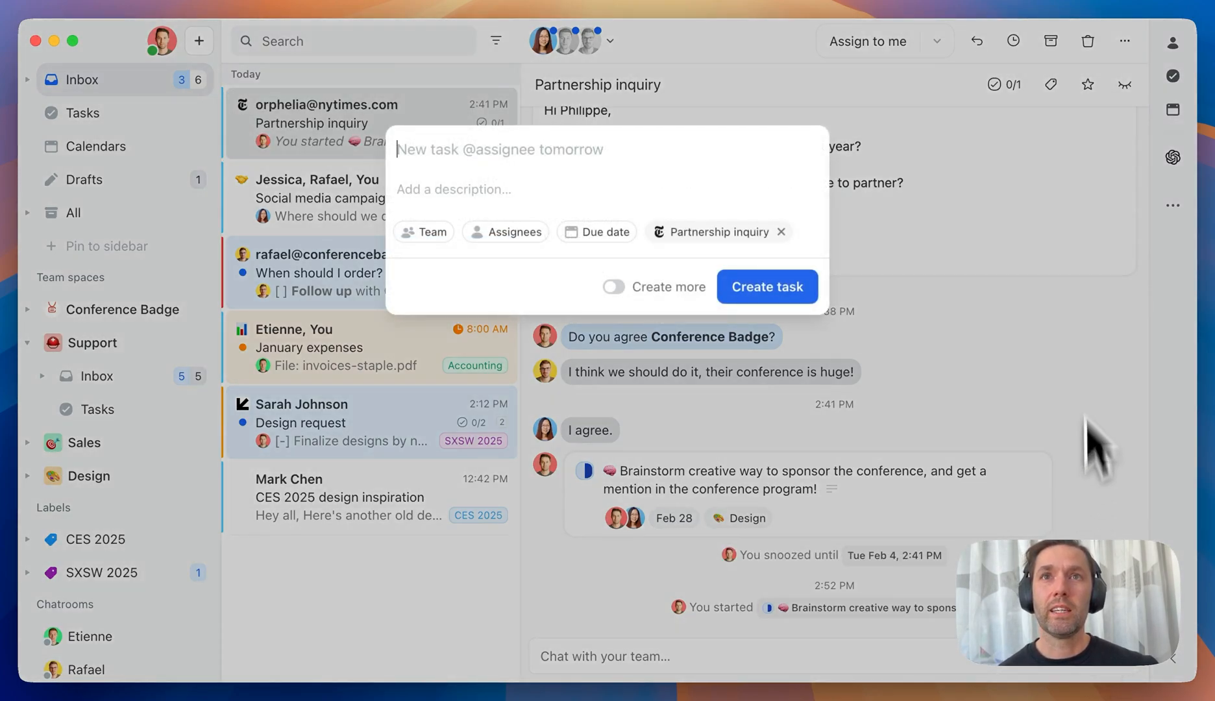
pyautogui.click(429, 231)
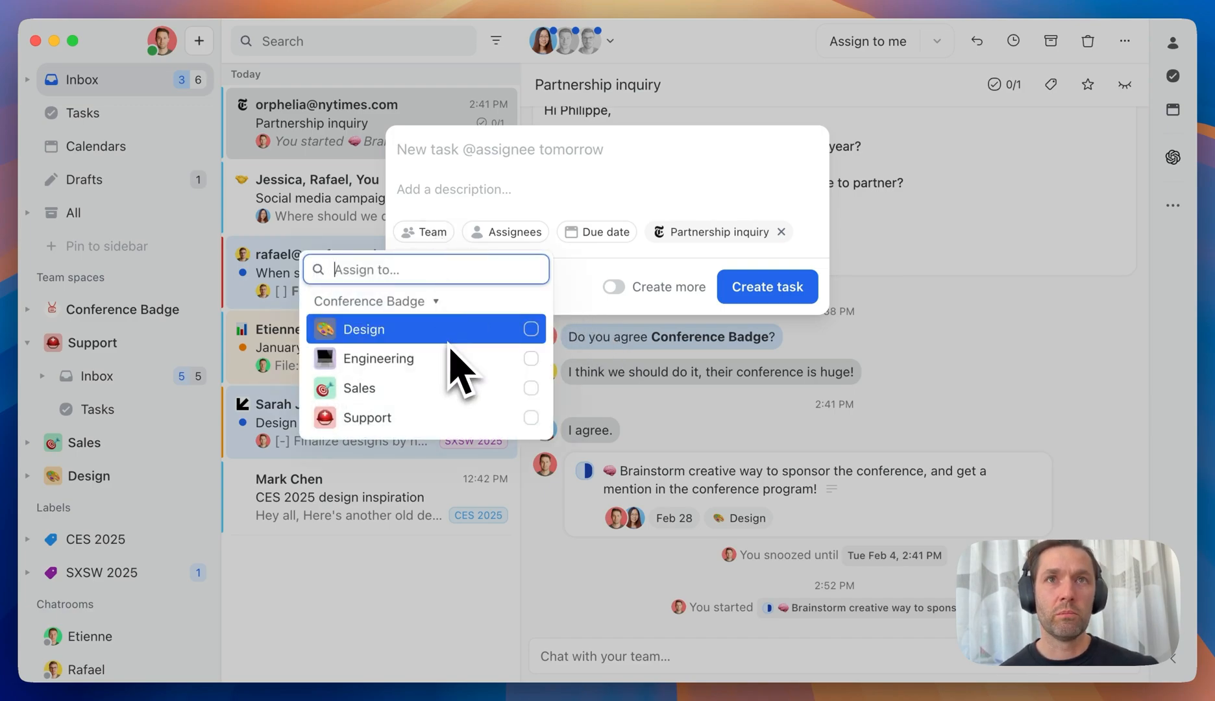
pyautogui.click(505, 231)
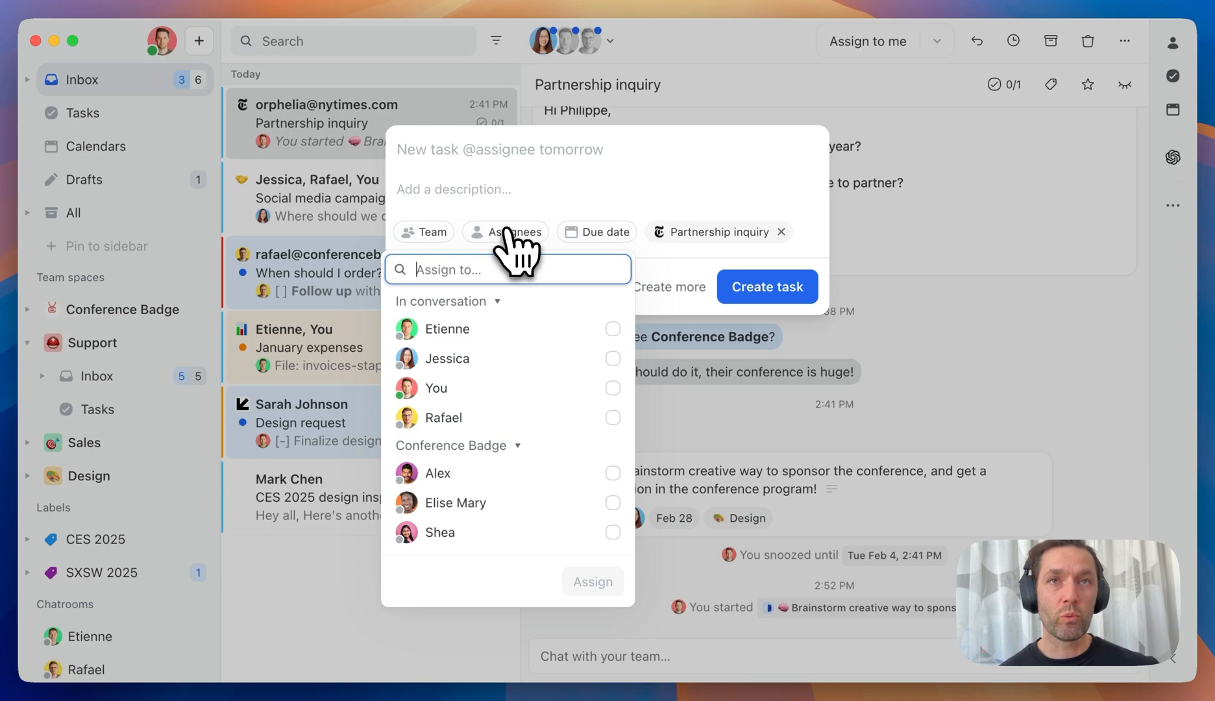
pyautogui.click(596, 232)
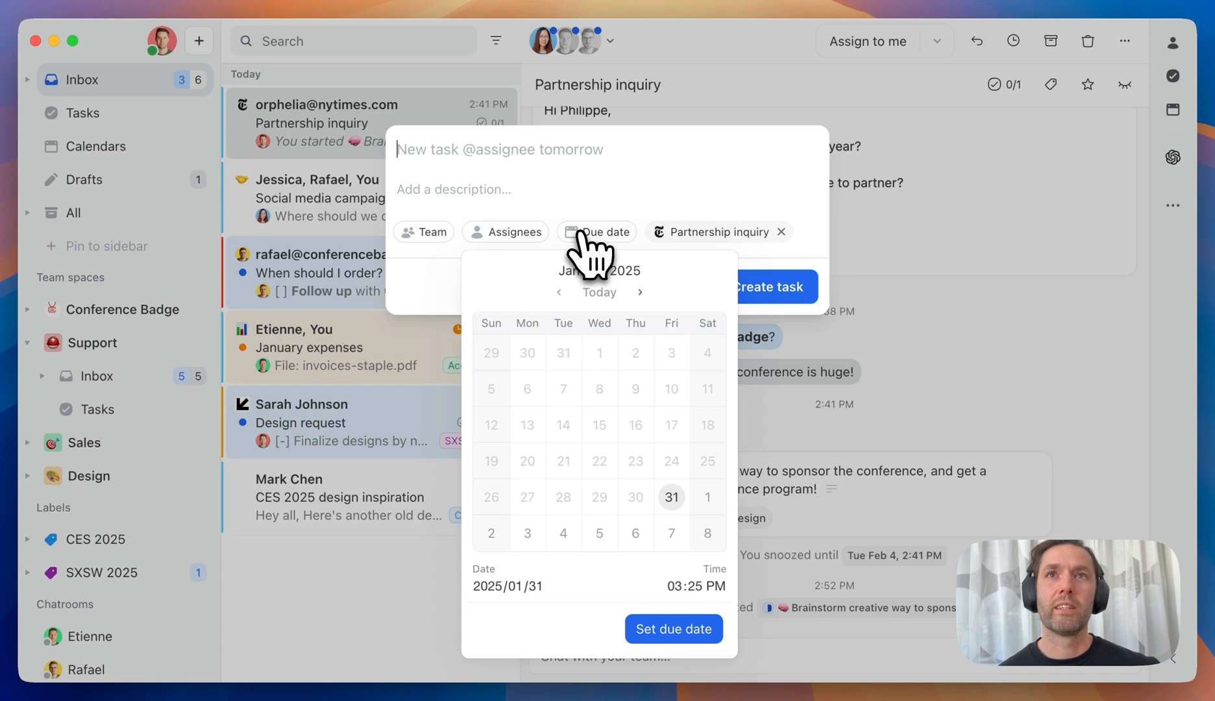
pyautogui.click(591, 237)
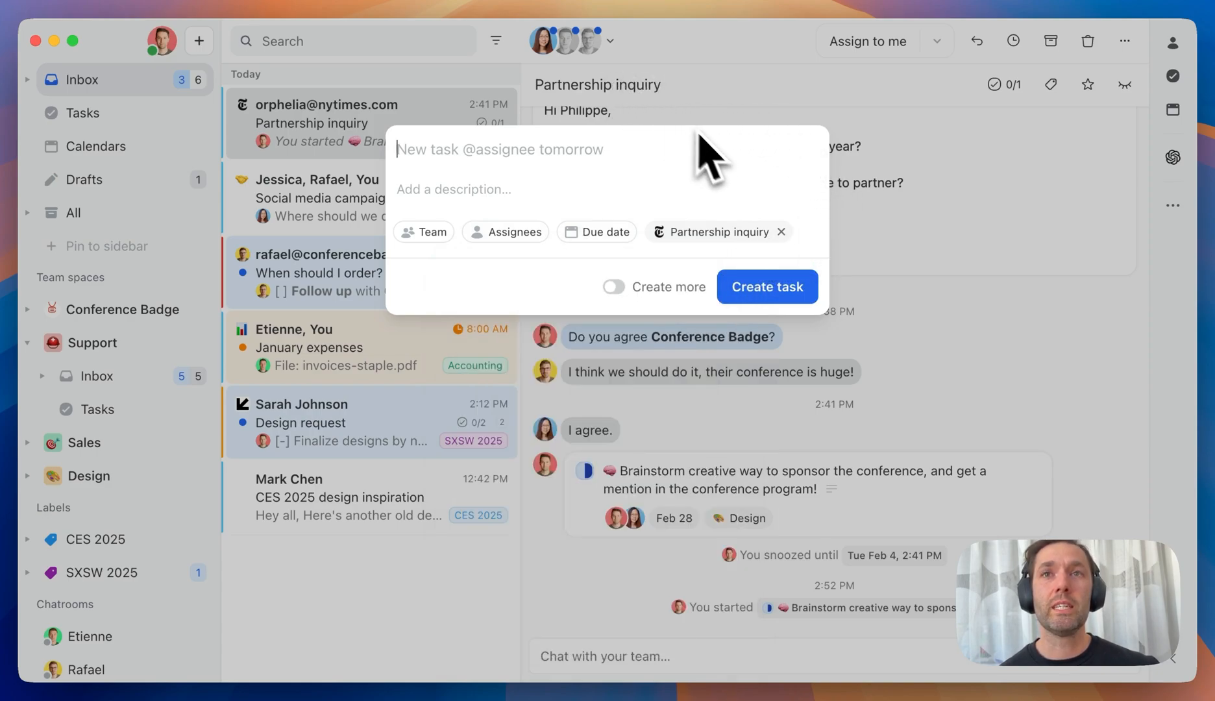
pyautogui.click(849, 244)
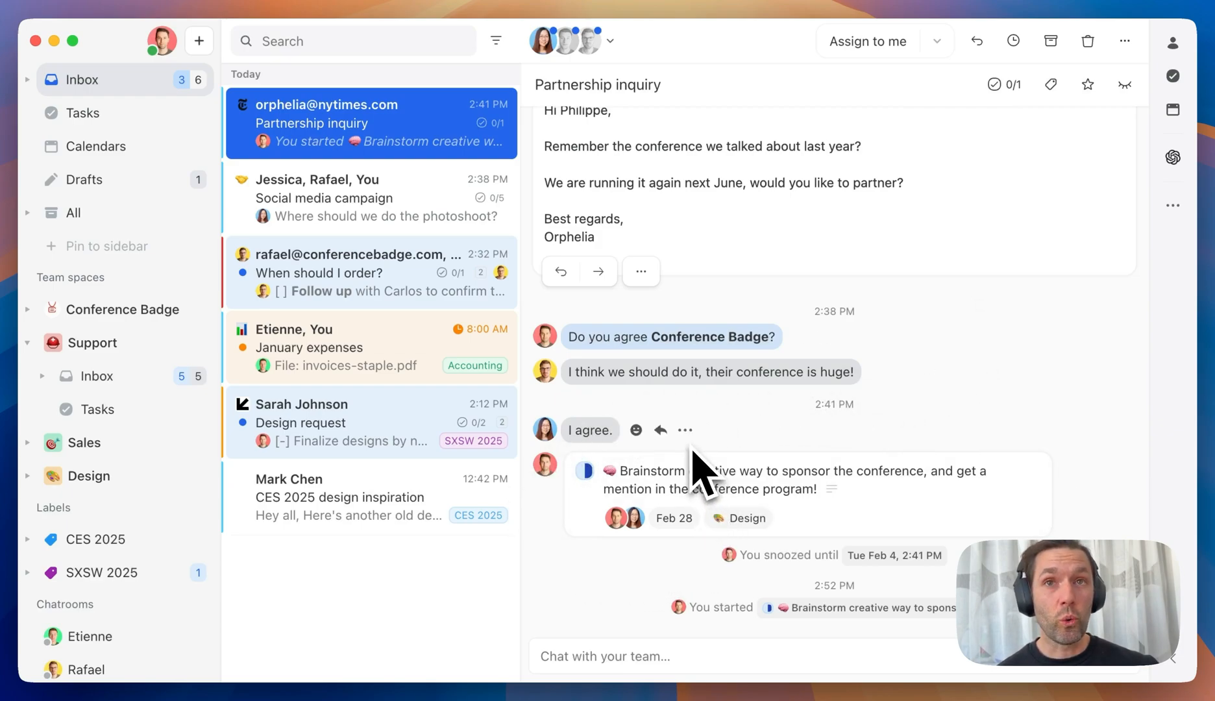
pyautogui.click(586, 470)
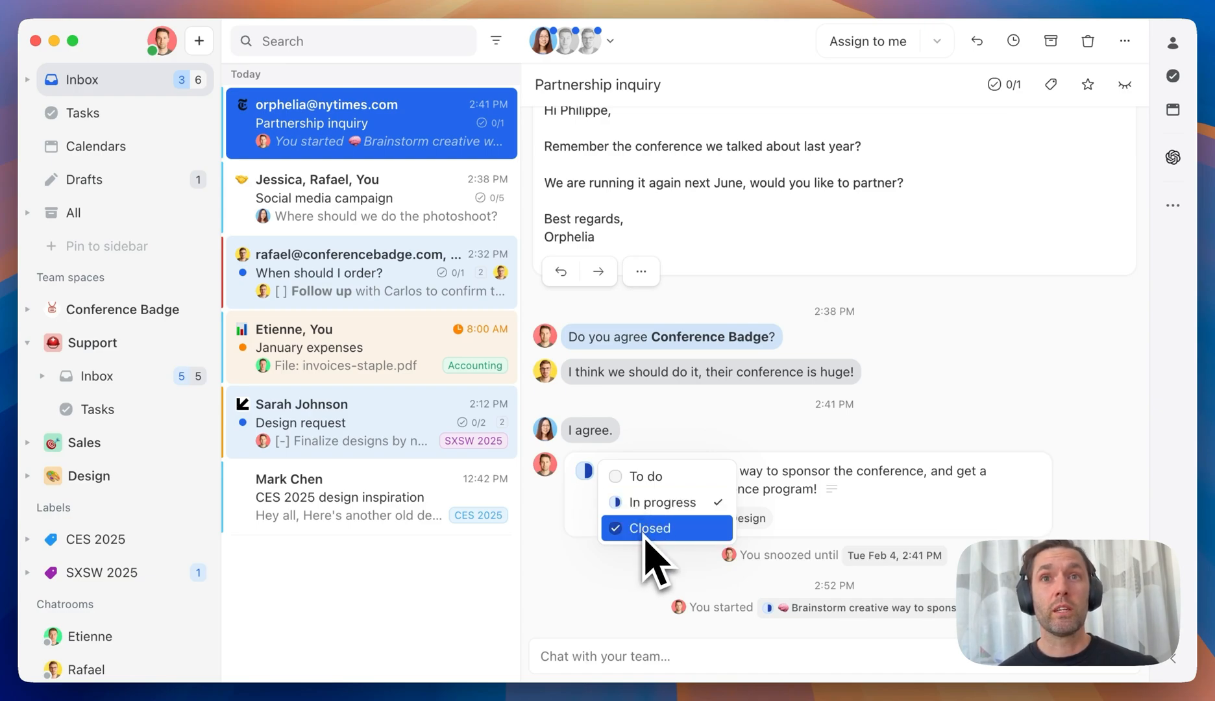
pyautogui.click(908, 429)
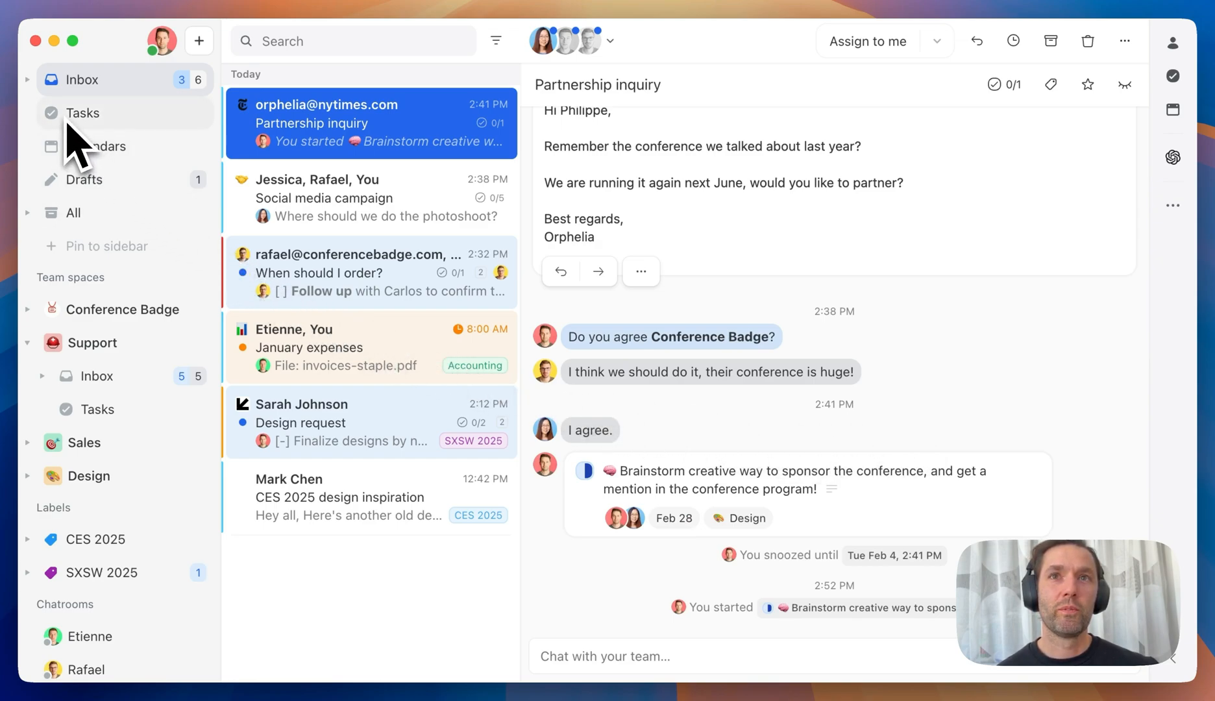
pyautogui.scroll(3, 954, 167)
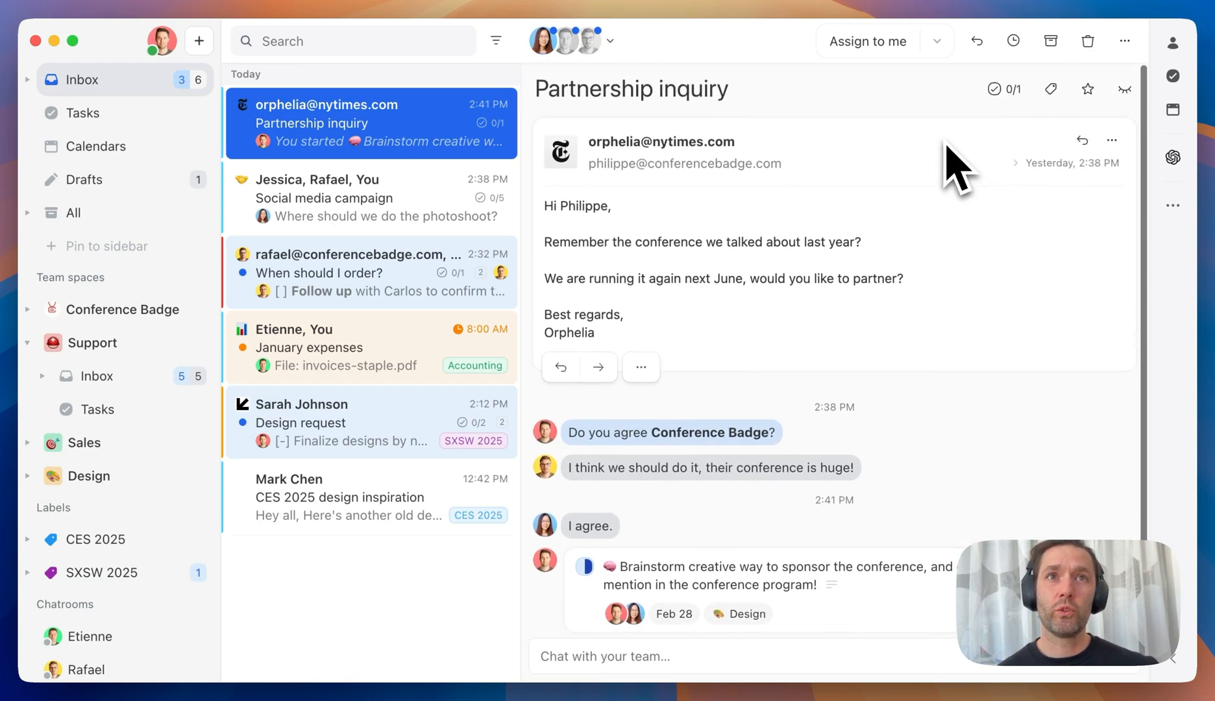
pyautogui.scroll(-3, 954, 167)
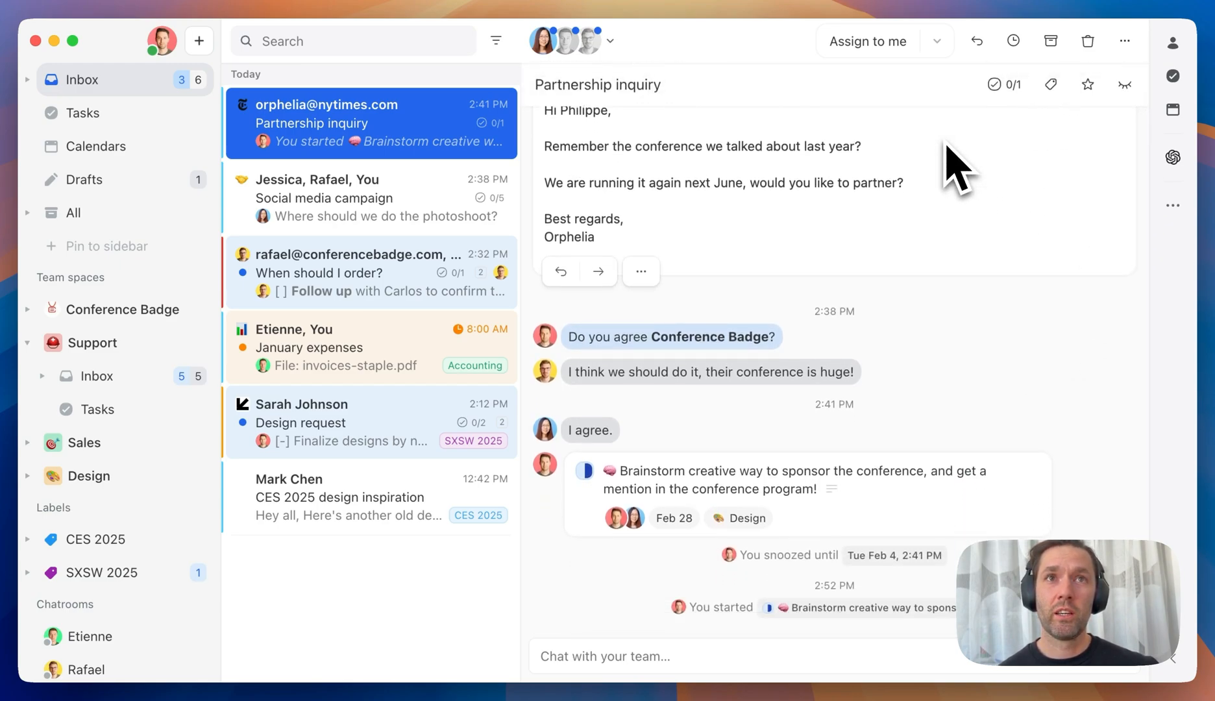
# Show the task list and peek at the linked Partnership inquiry and Social media campaign conversations and the photoshoot description.
pyautogui.click(83, 114)
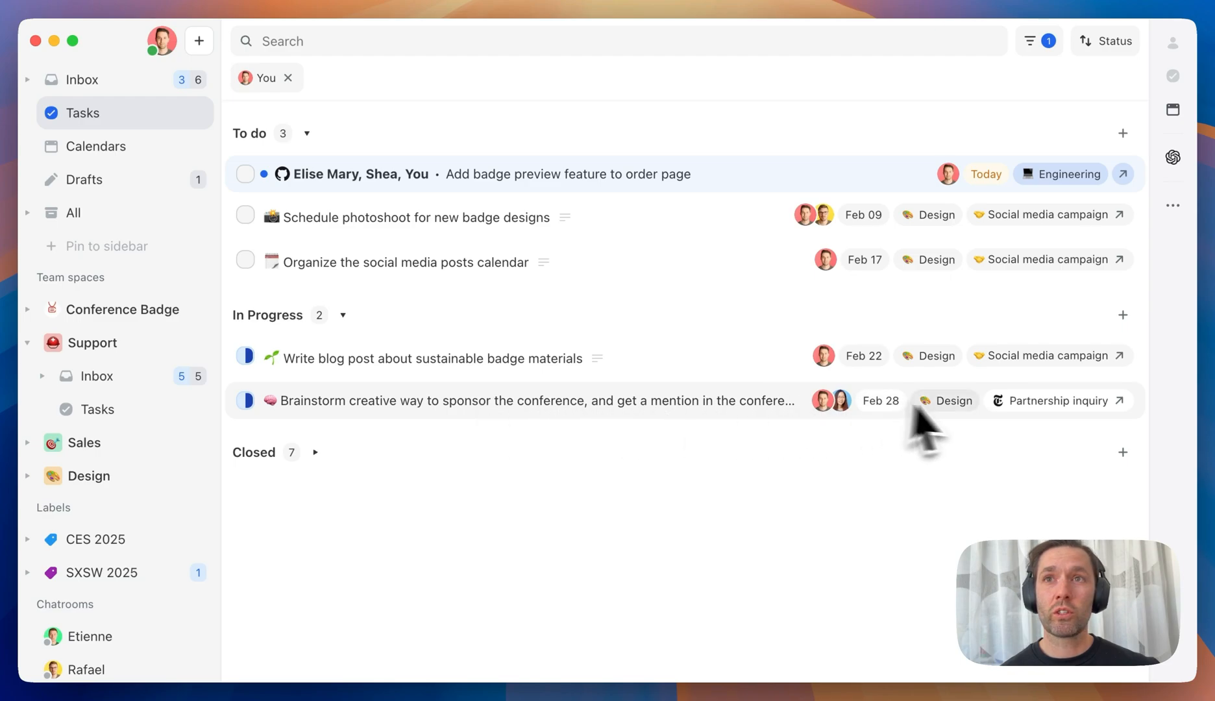
pyautogui.click(1024, 402)
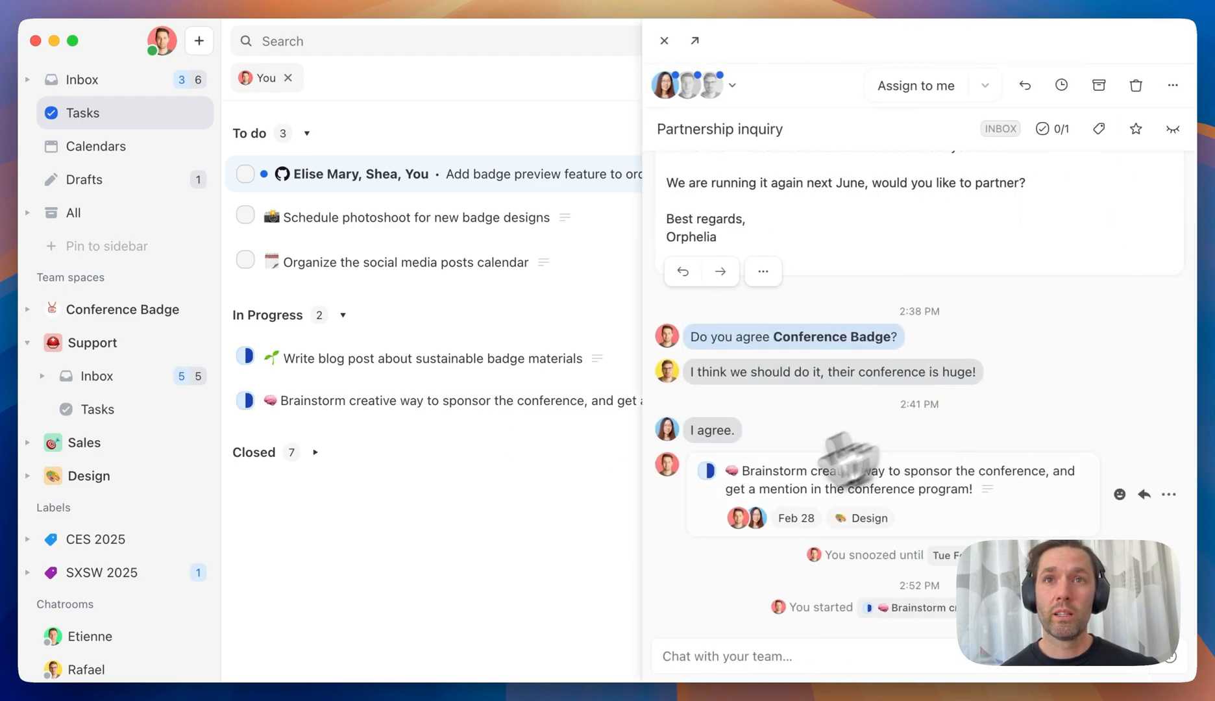
pyautogui.click(663, 40)
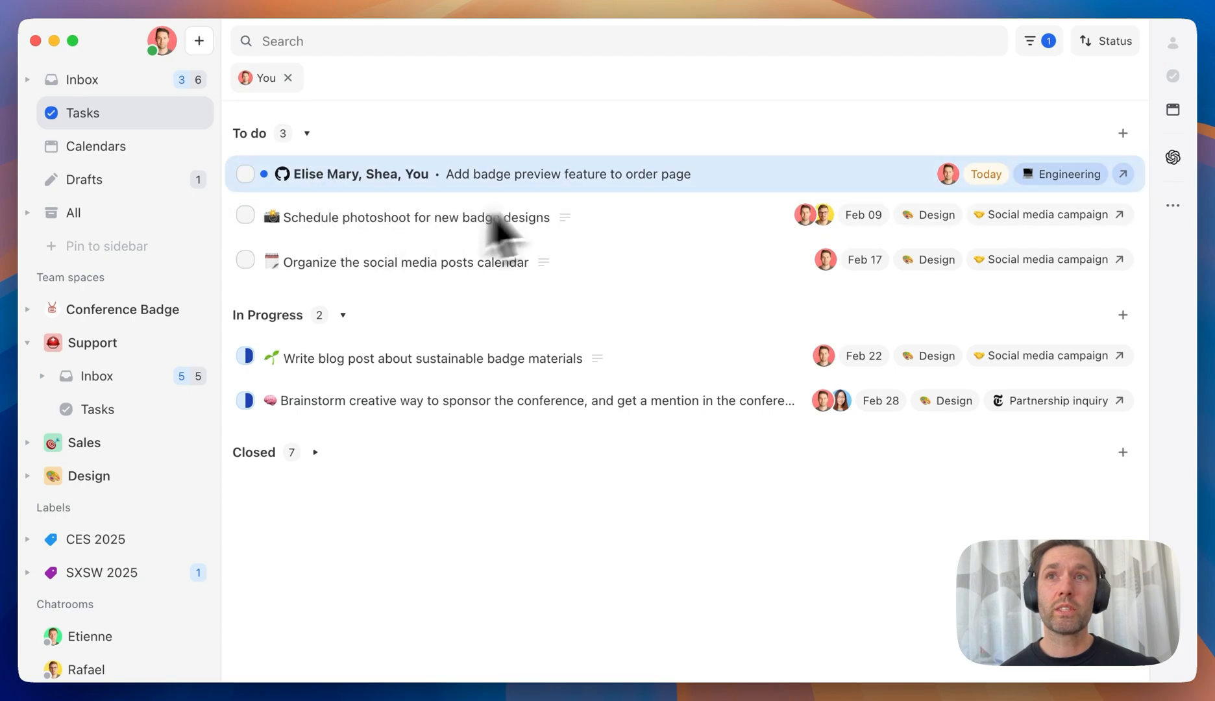
pyautogui.moveTo(684, 217)
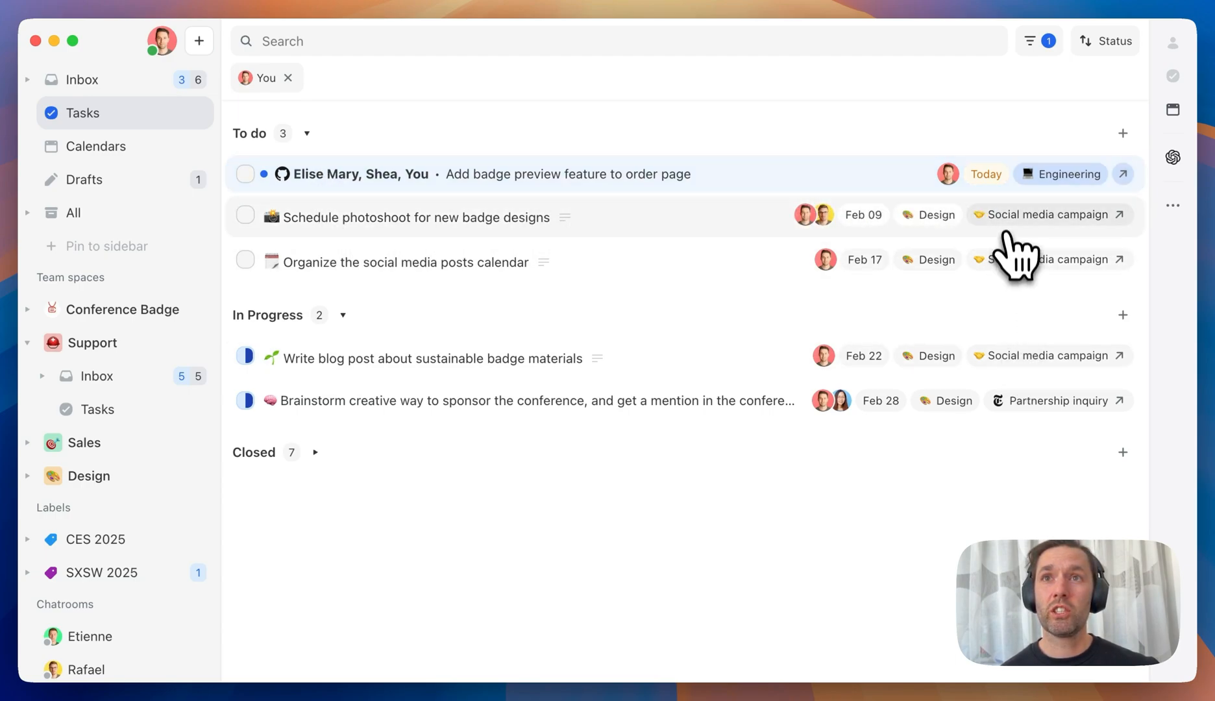
pyautogui.click(1013, 217)
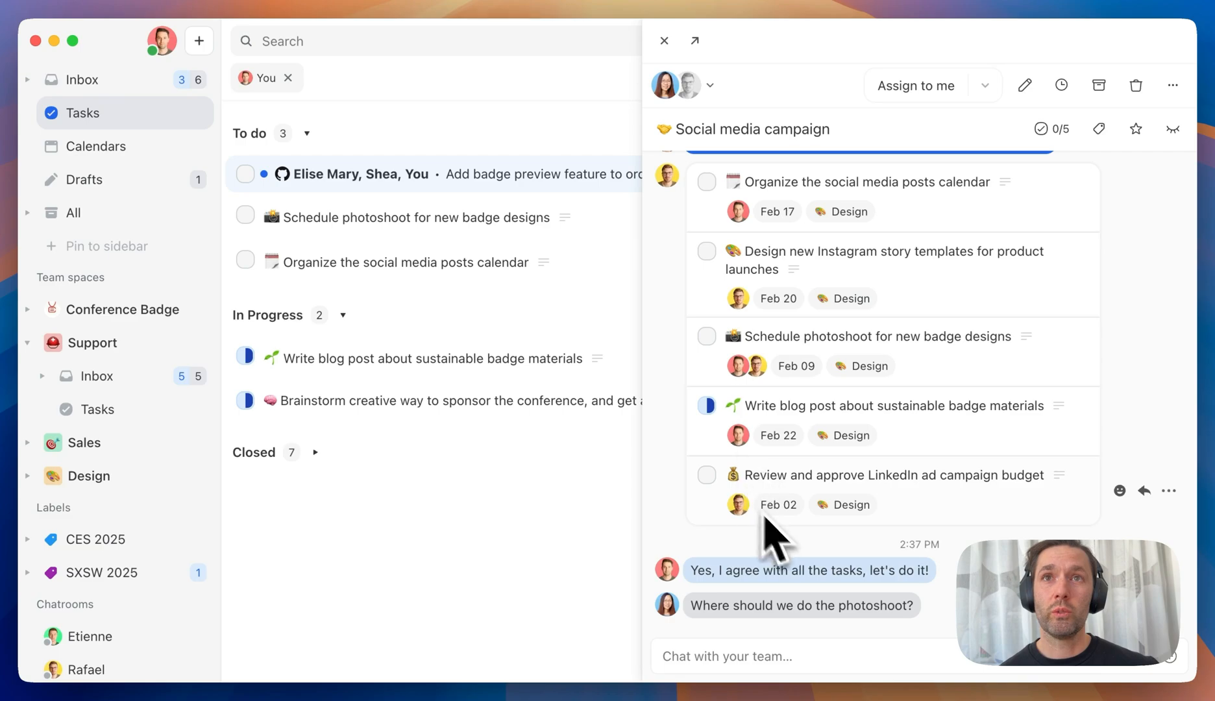
pyautogui.click(608, 230)
pyautogui.click(664, 41)
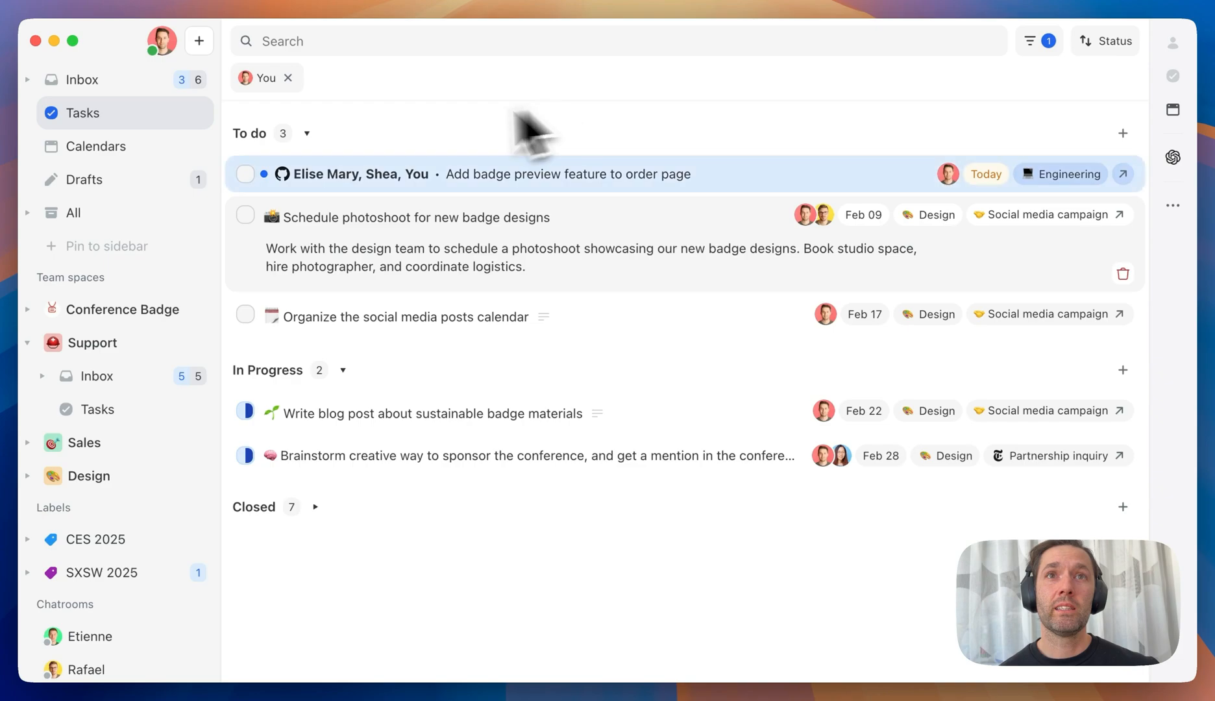
pyautogui.click(607, 230)
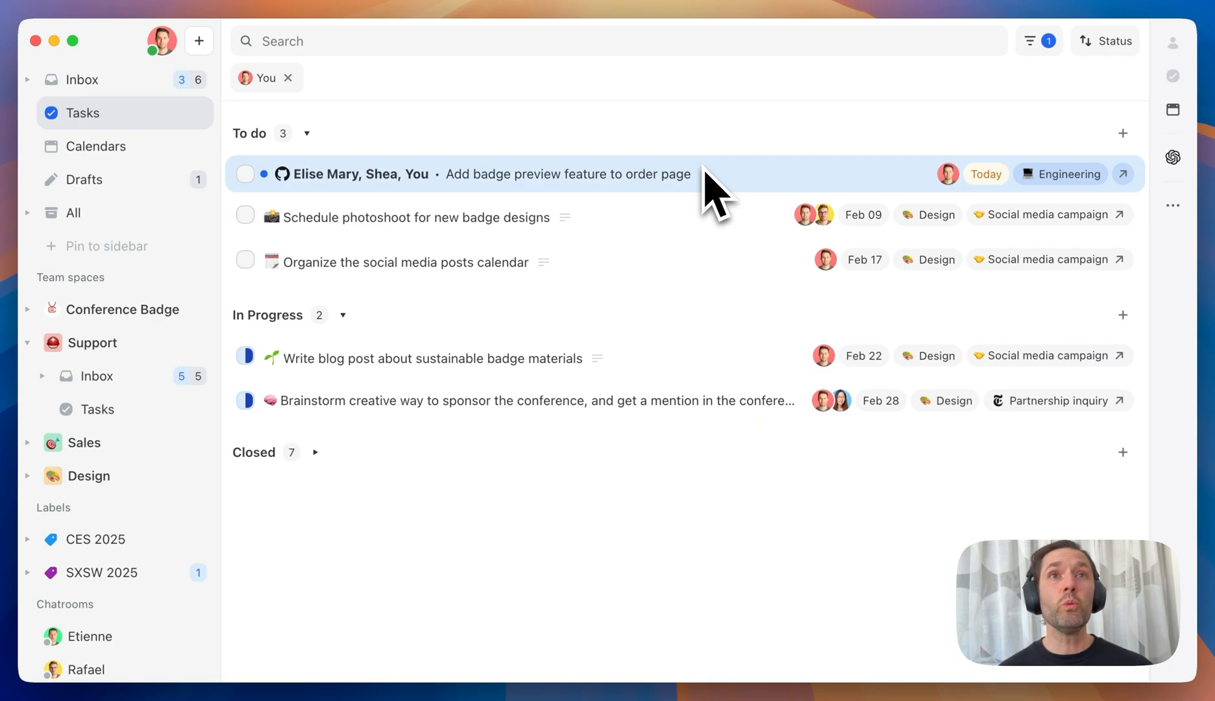
# Switch the task grouping from status to due date.
pyautogui.click(1105, 41)
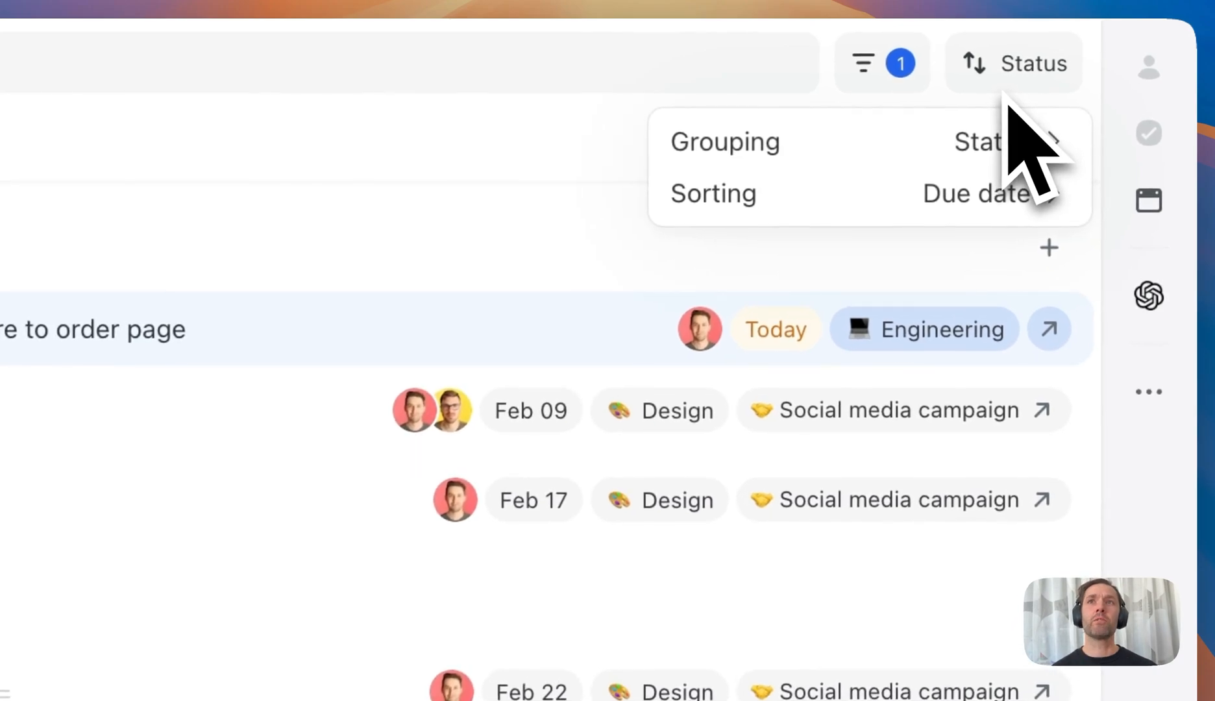
pyautogui.click(1035, 143)
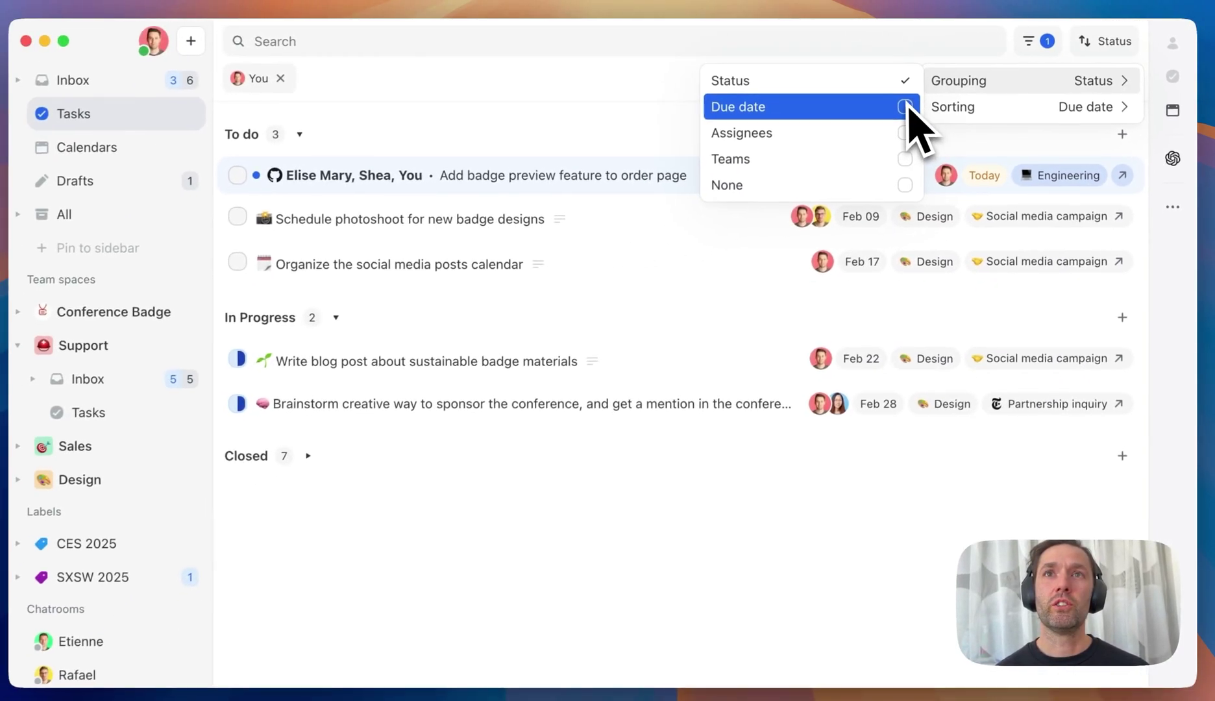
pyautogui.click(908, 107)
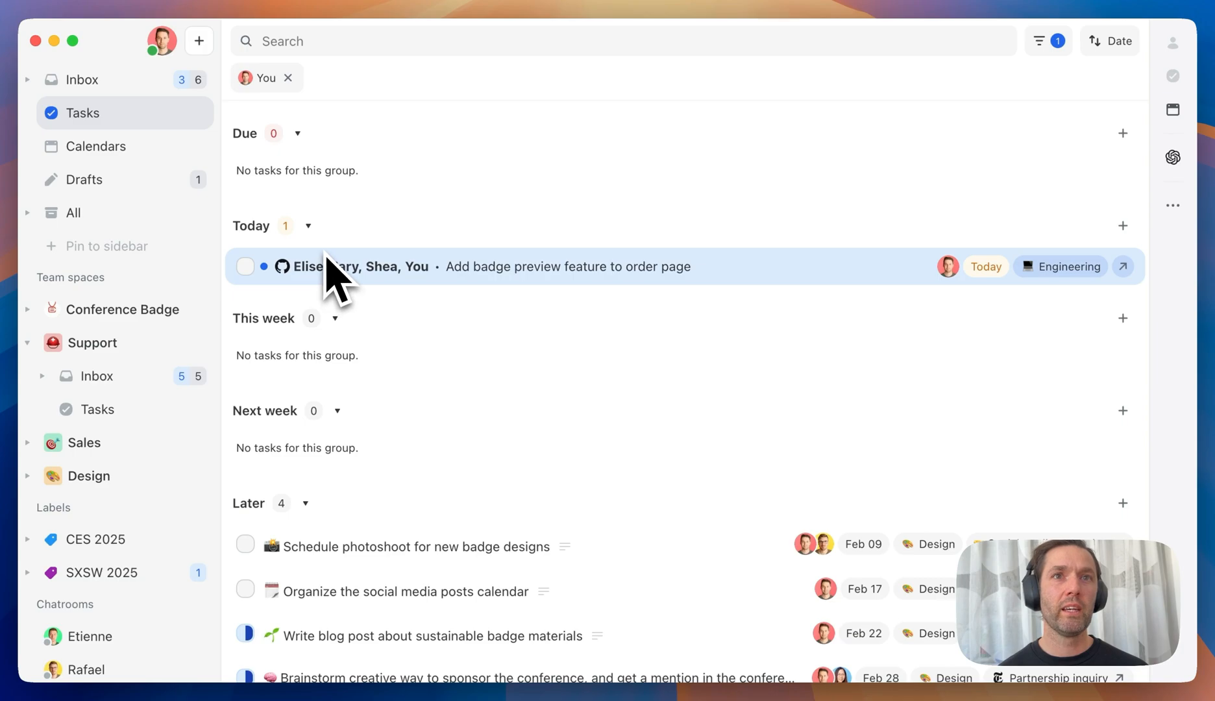
pyautogui.scroll(-3, 328, 276)
pyautogui.scroll(-1, 314, 524)
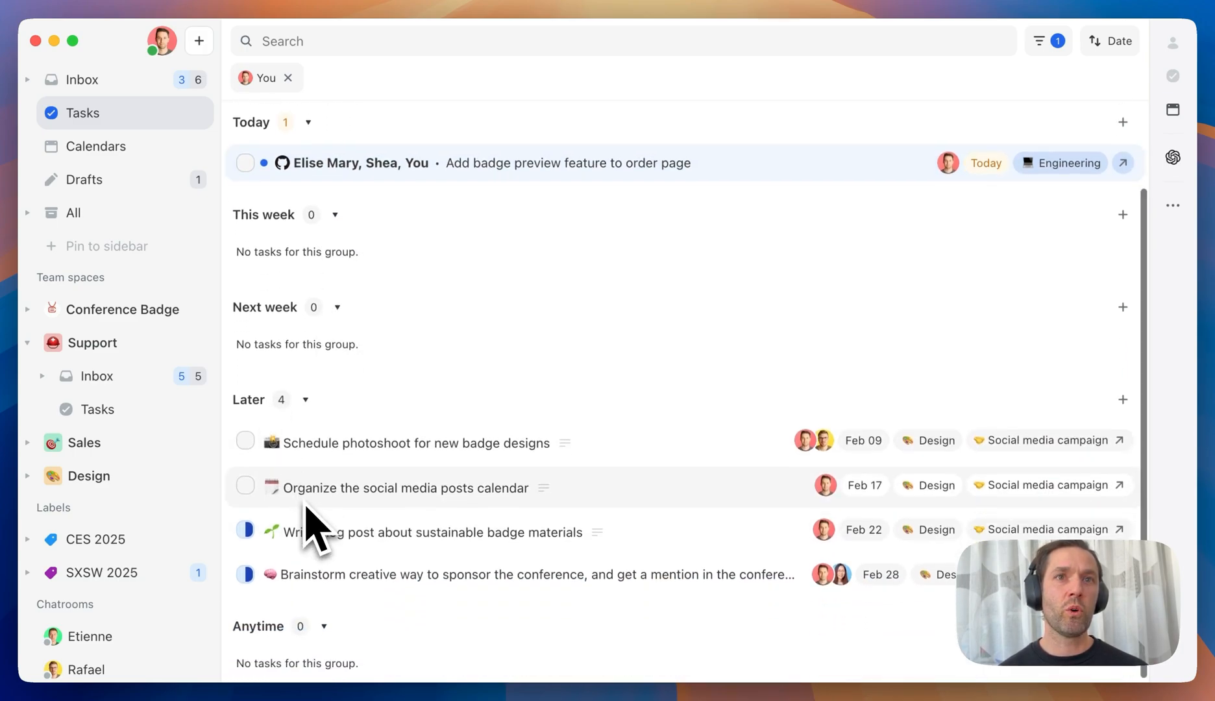
pyautogui.scroll(3, 314, 527)
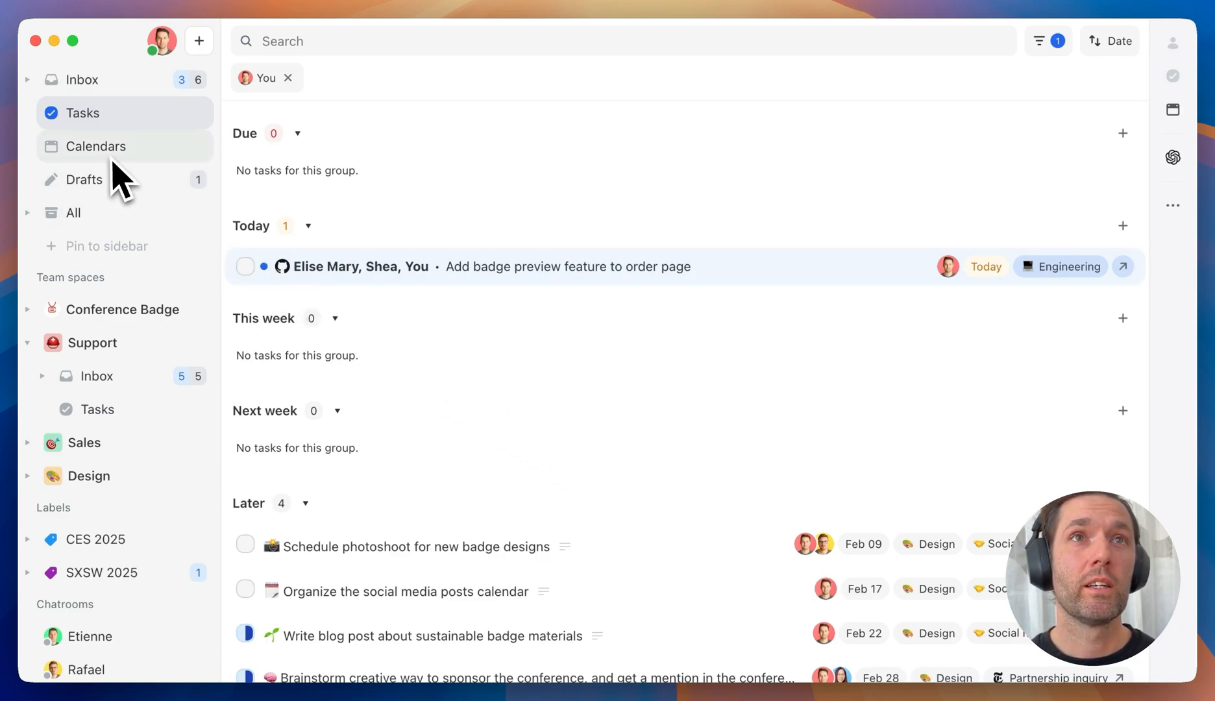
# Check the January 2025 month calendar and the task list, ending back on the Inbox.
pyautogui.click(95, 146)
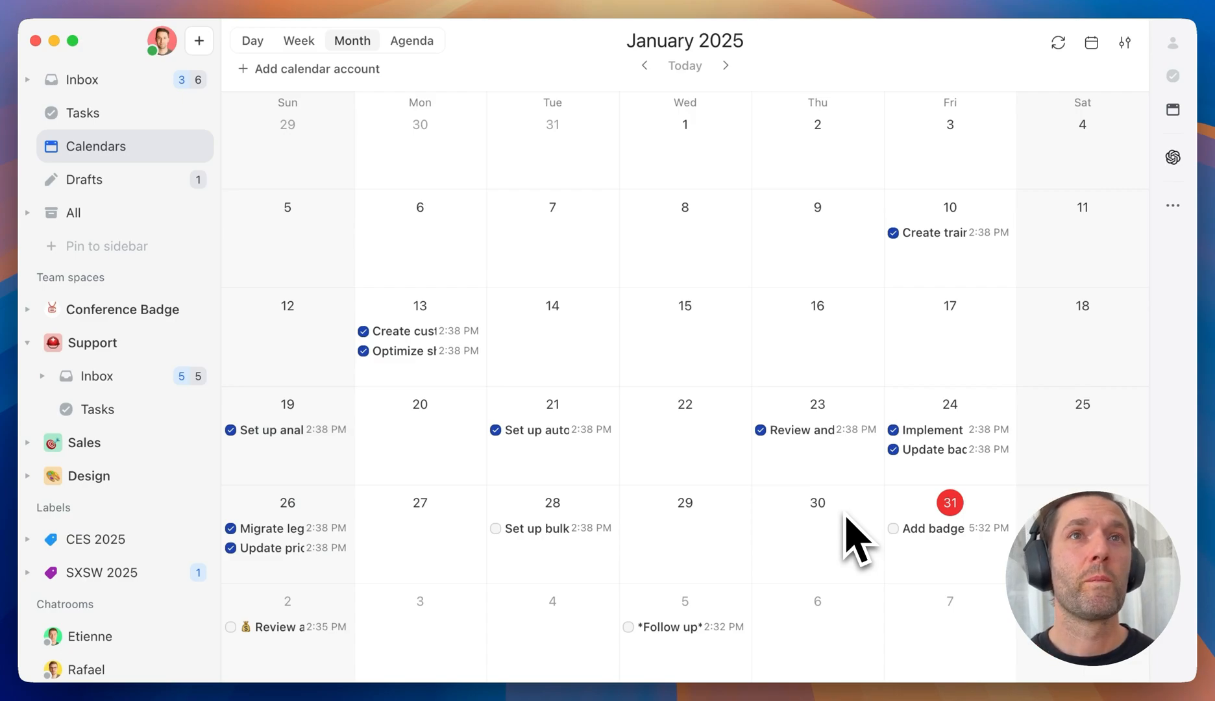
pyautogui.click(82, 80)
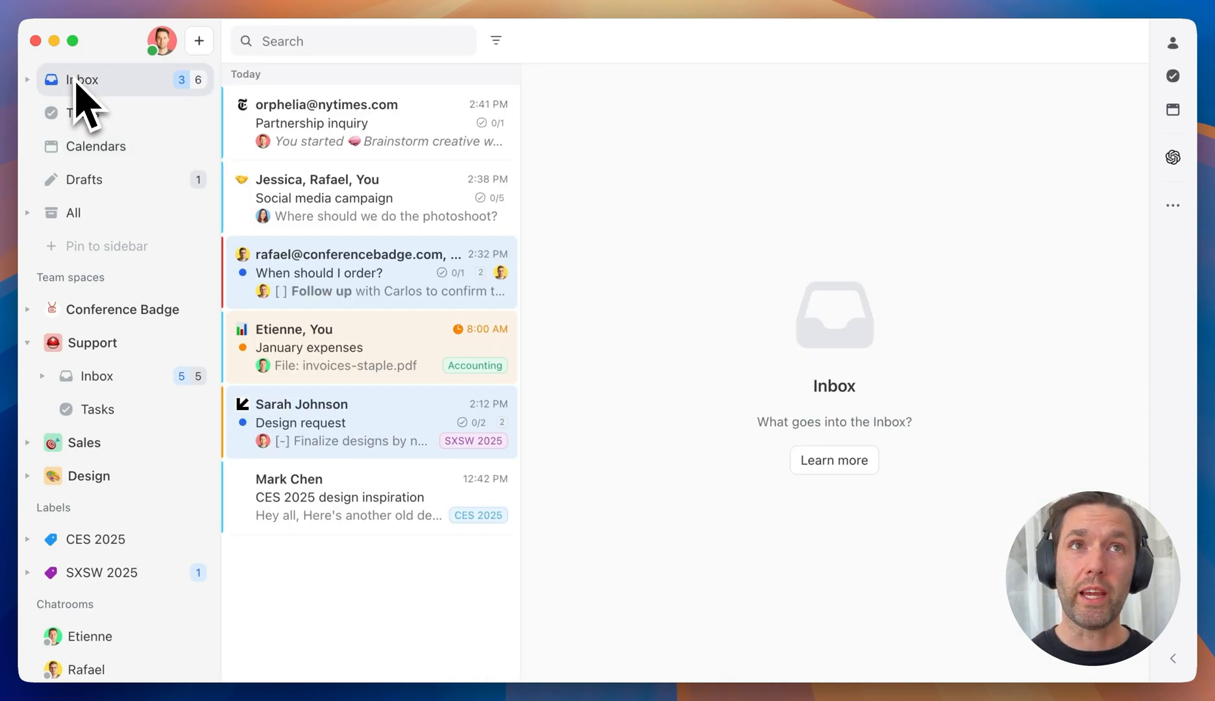
pyautogui.click(82, 114)
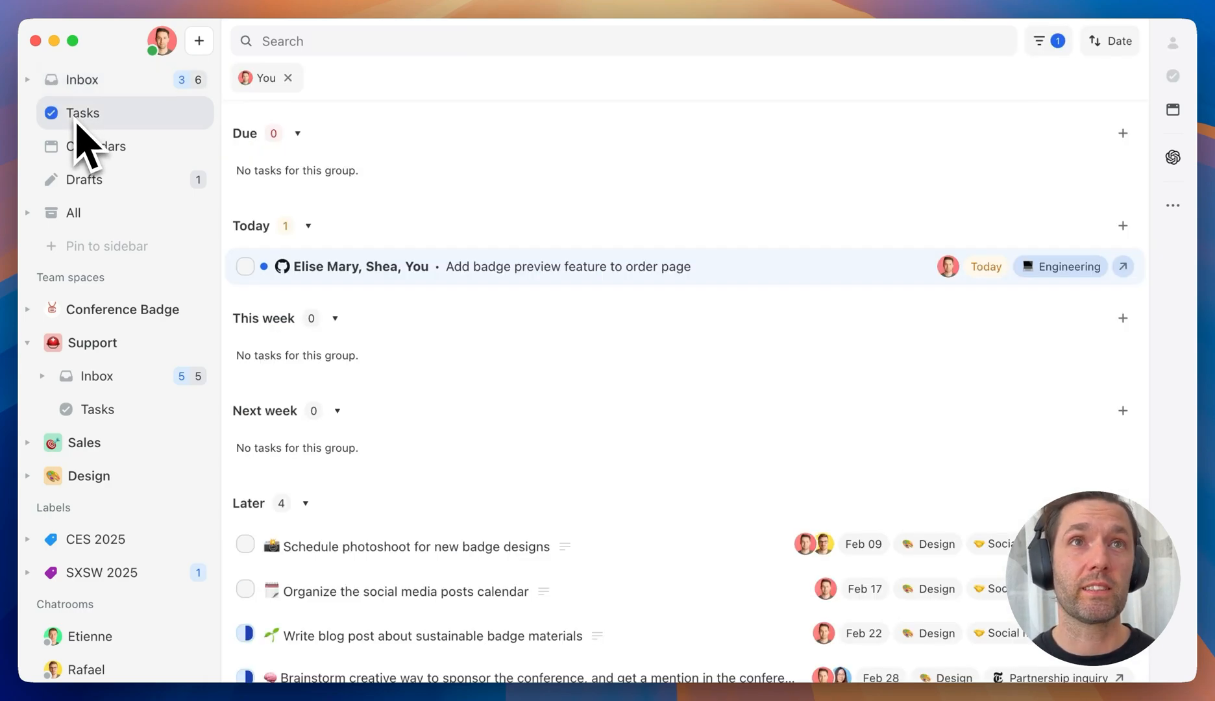
pyautogui.click(82, 80)
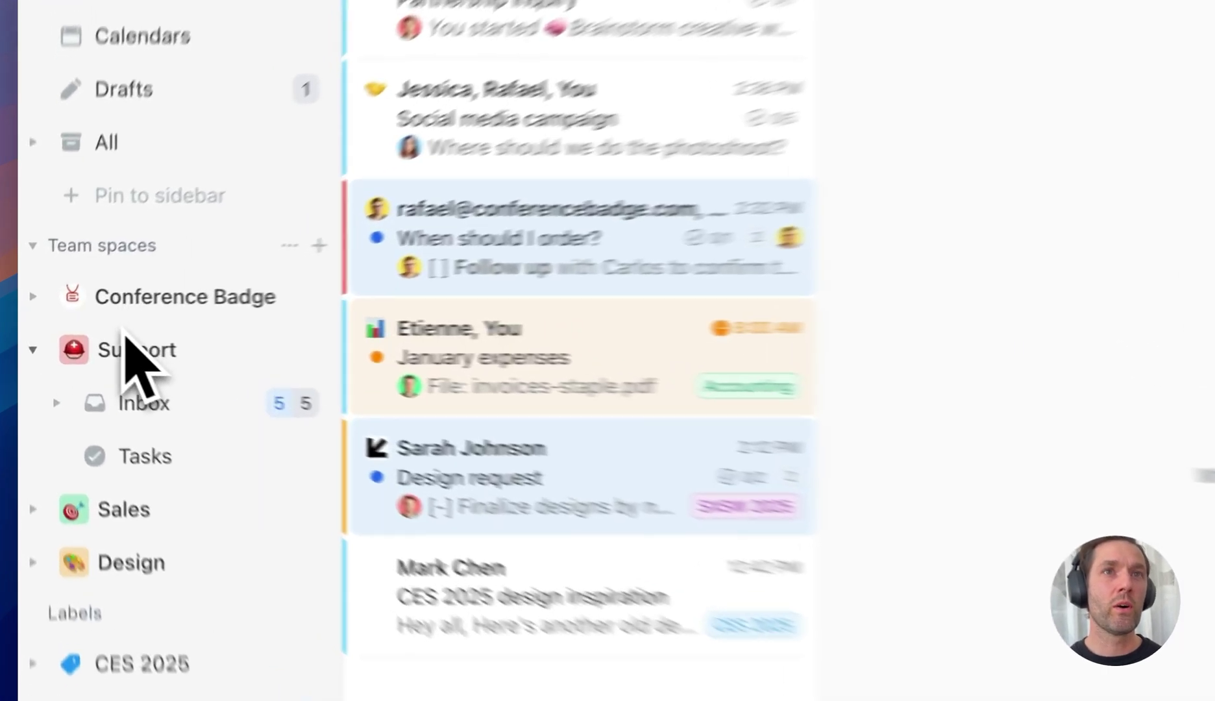
# Collapse and re-expand the Support team space and show its Inbox.
pyautogui.click(86, 343)
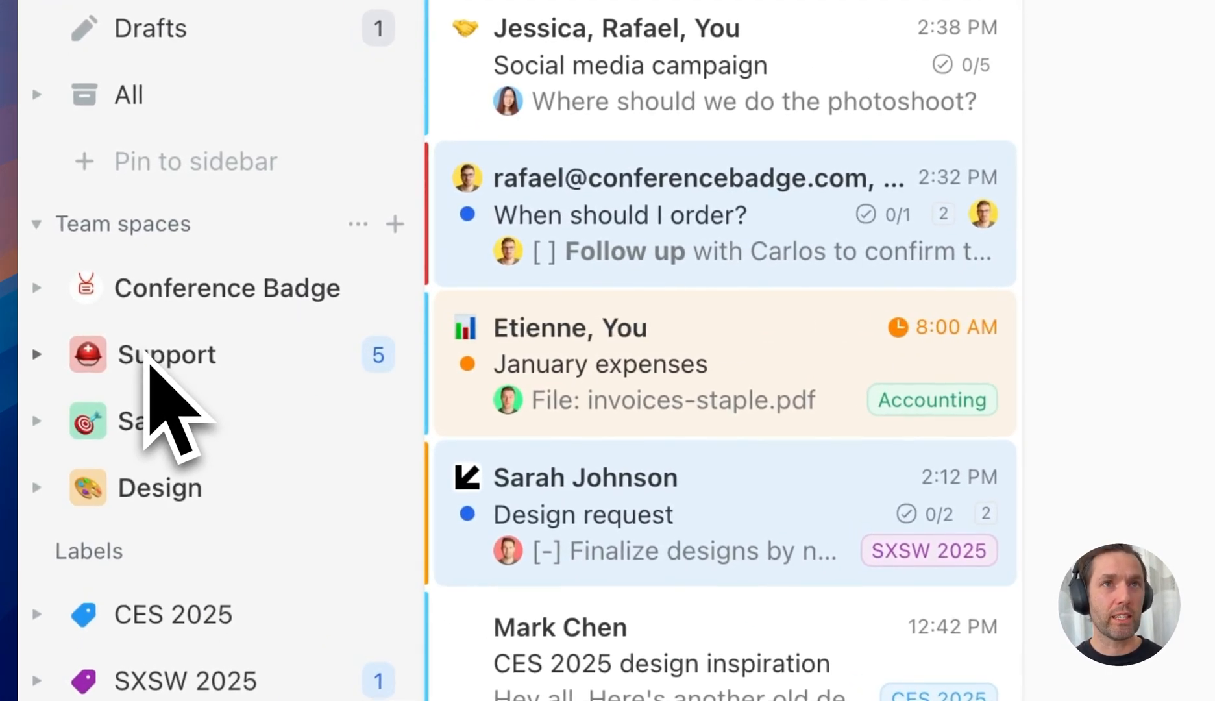
pyautogui.click(150, 359)
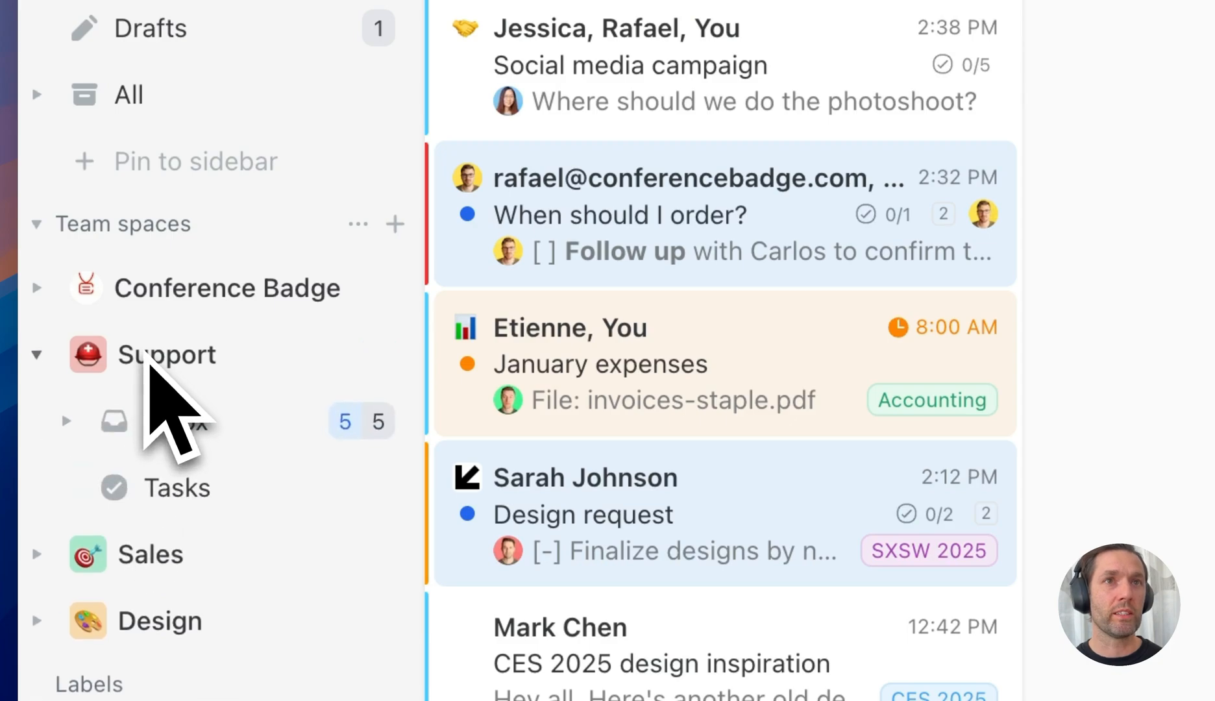
pyautogui.click(152, 431)
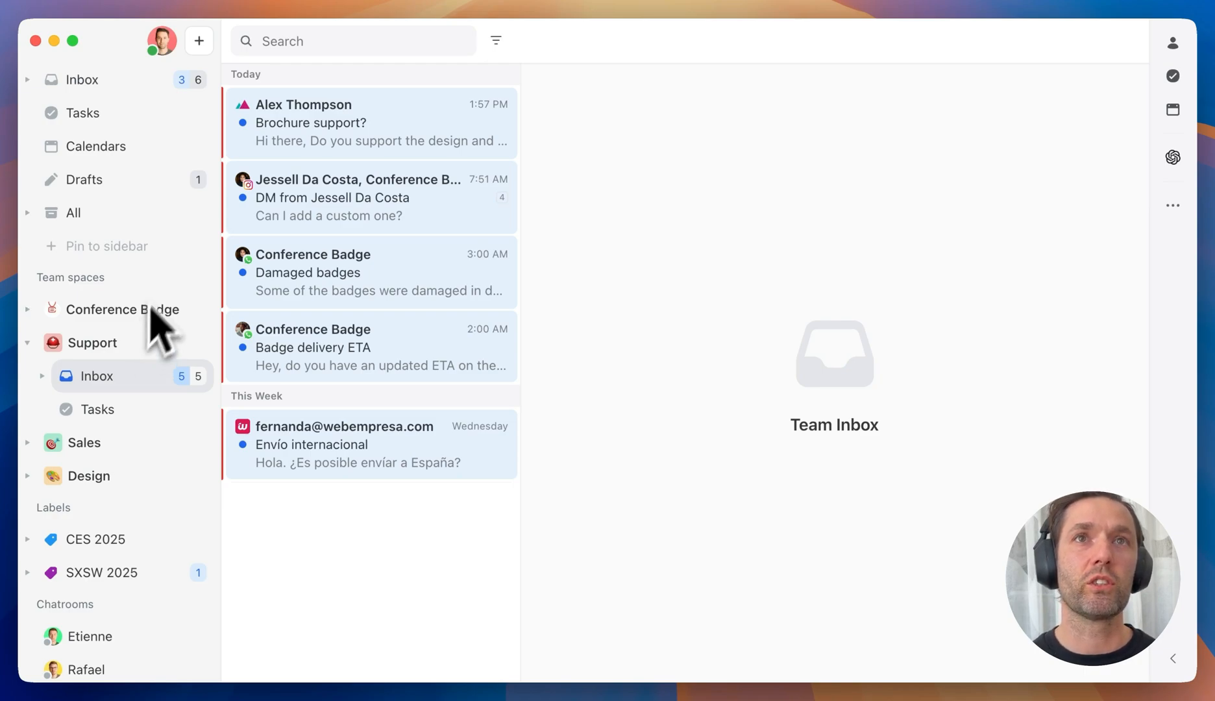
pyautogui.click(304, 133)
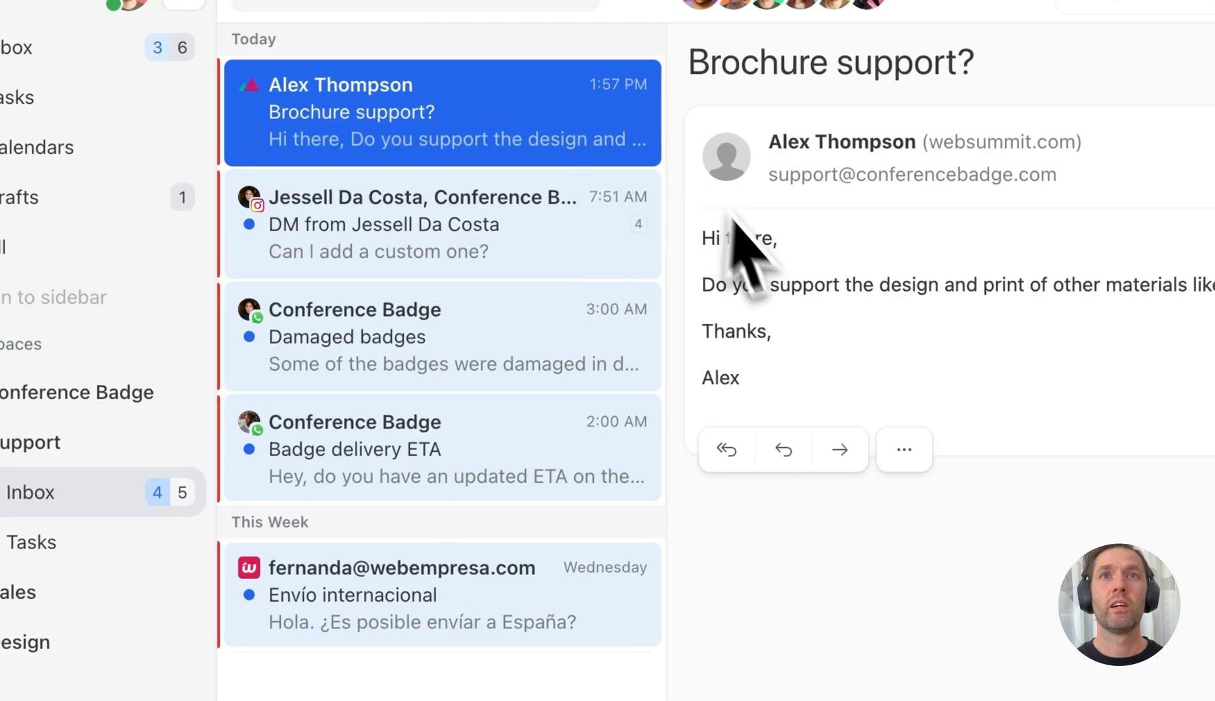
pyautogui.click(727, 448)
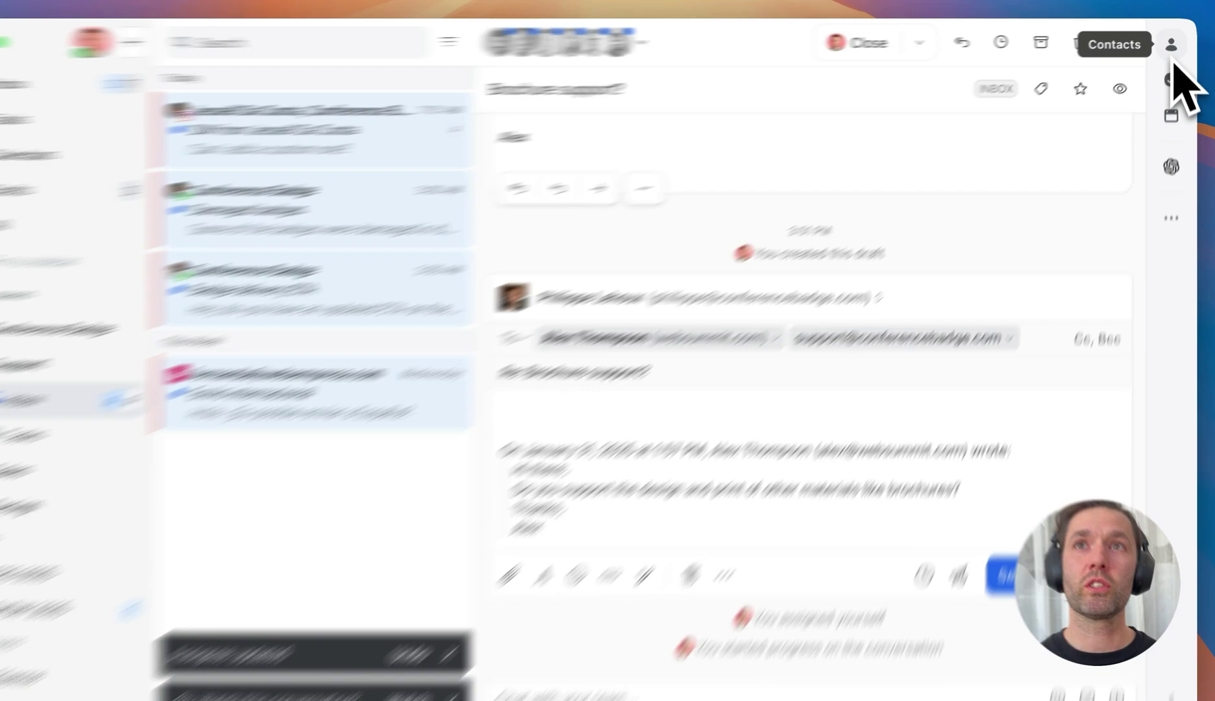
pyautogui.click(1174, 42)
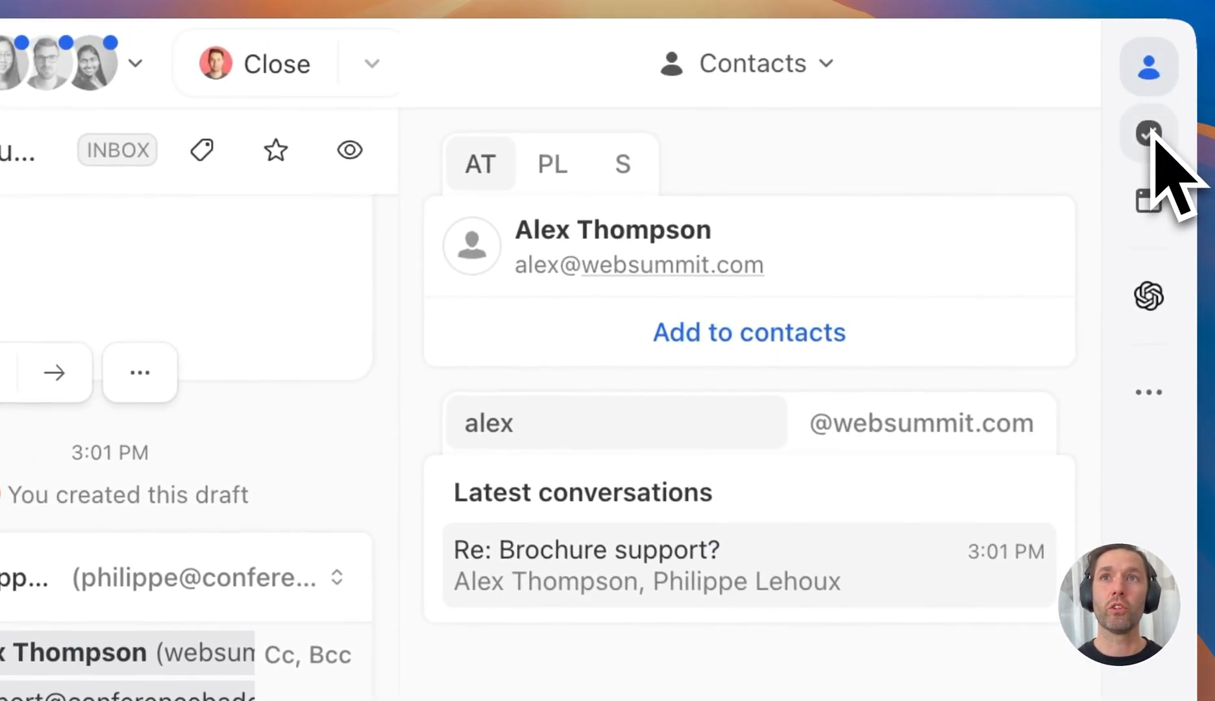
# Set the Brochure support? task's due date to February 7, 2025 from the conversation's task panel.
pyautogui.click(1149, 133)
pyautogui.click(710, 366)
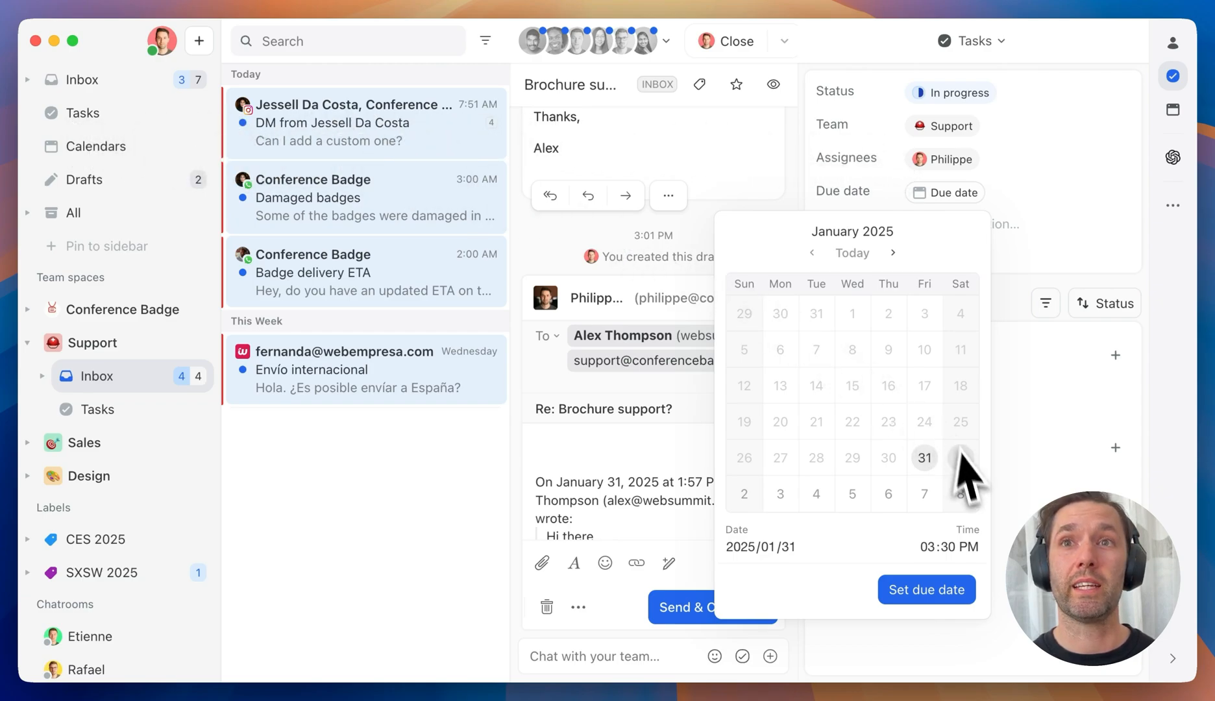
pyautogui.click(892, 253)
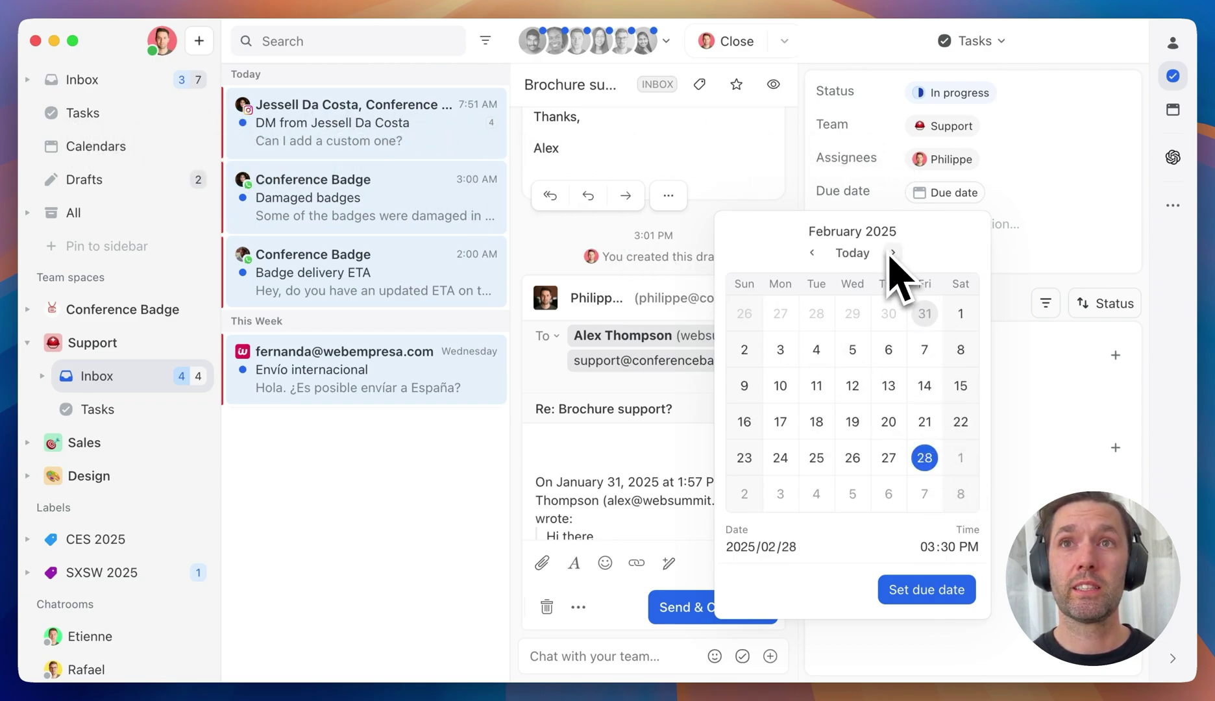
pyautogui.click(925, 351)
pyautogui.click(927, 589)
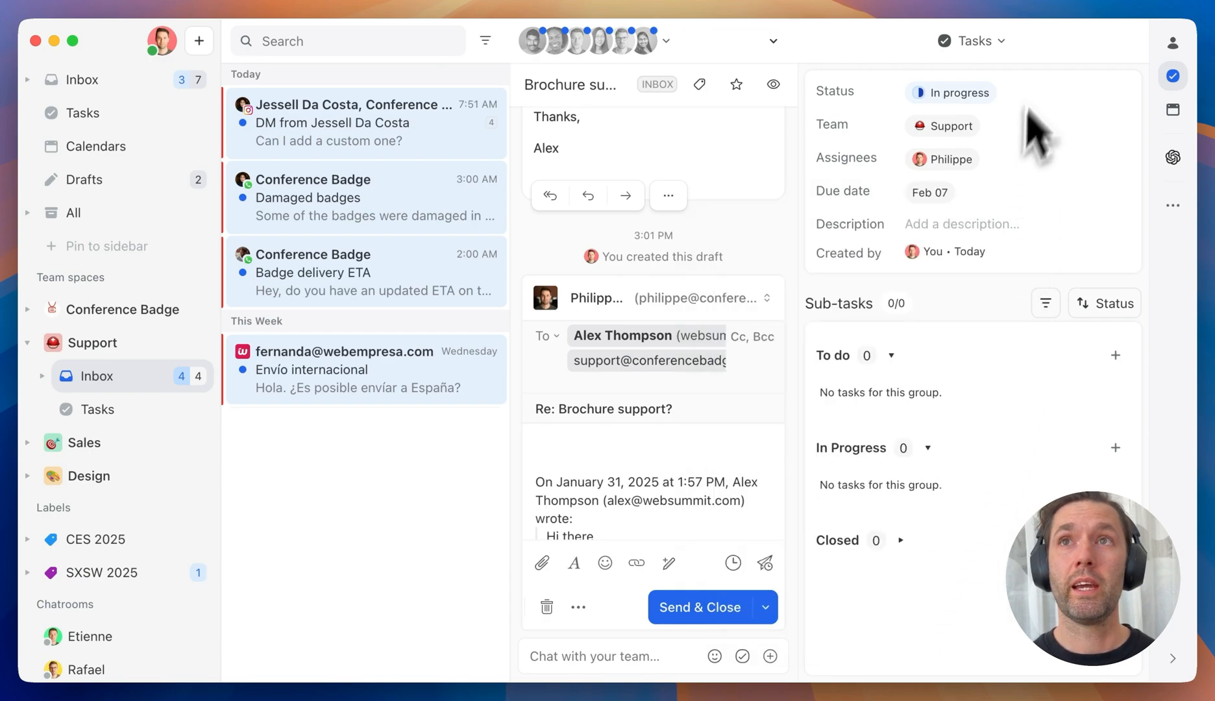
pyautogui.click(1174, 76)
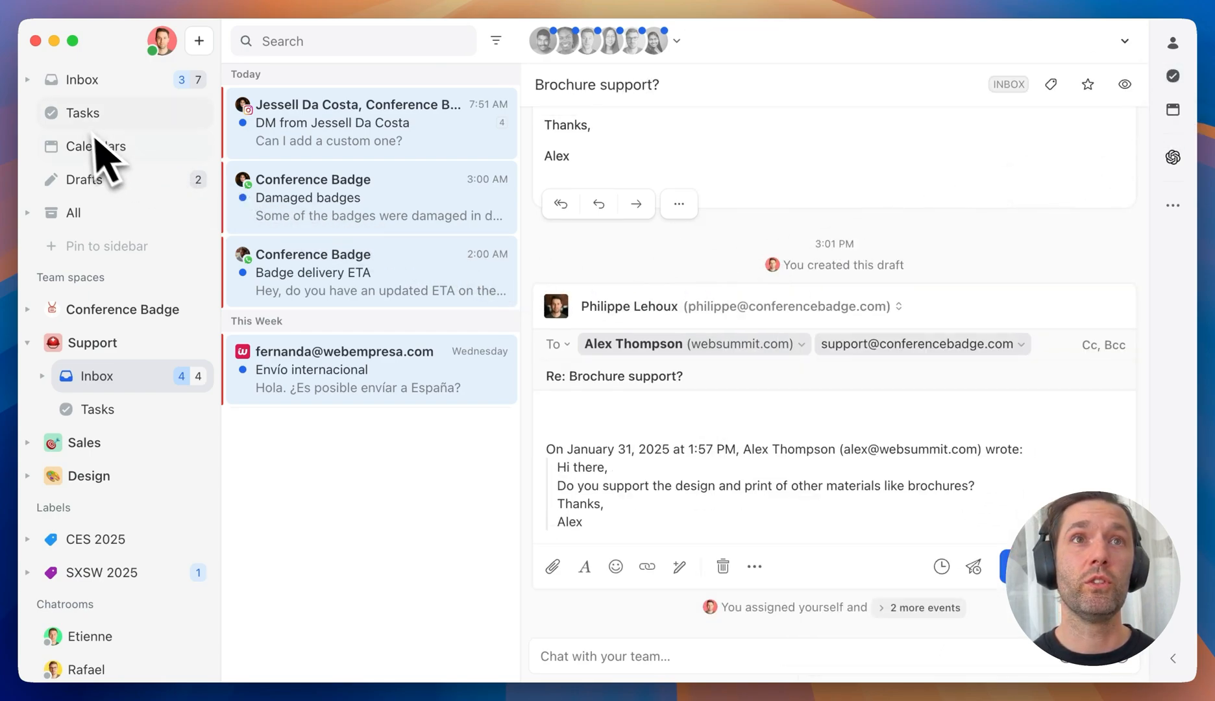
# Show my tasks and pull up the Brochure support? conversation listed under Next week.
pyautogui.click(83, 113)
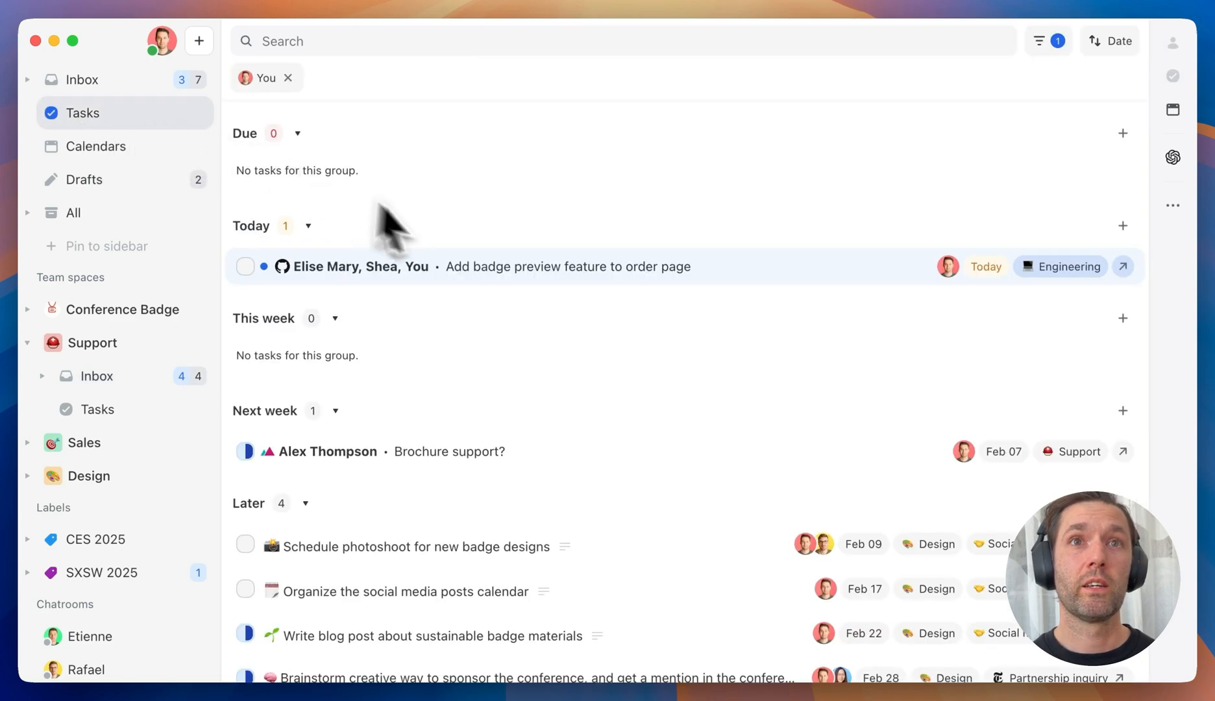
pyautogui.scroll(-1, 456, 304)
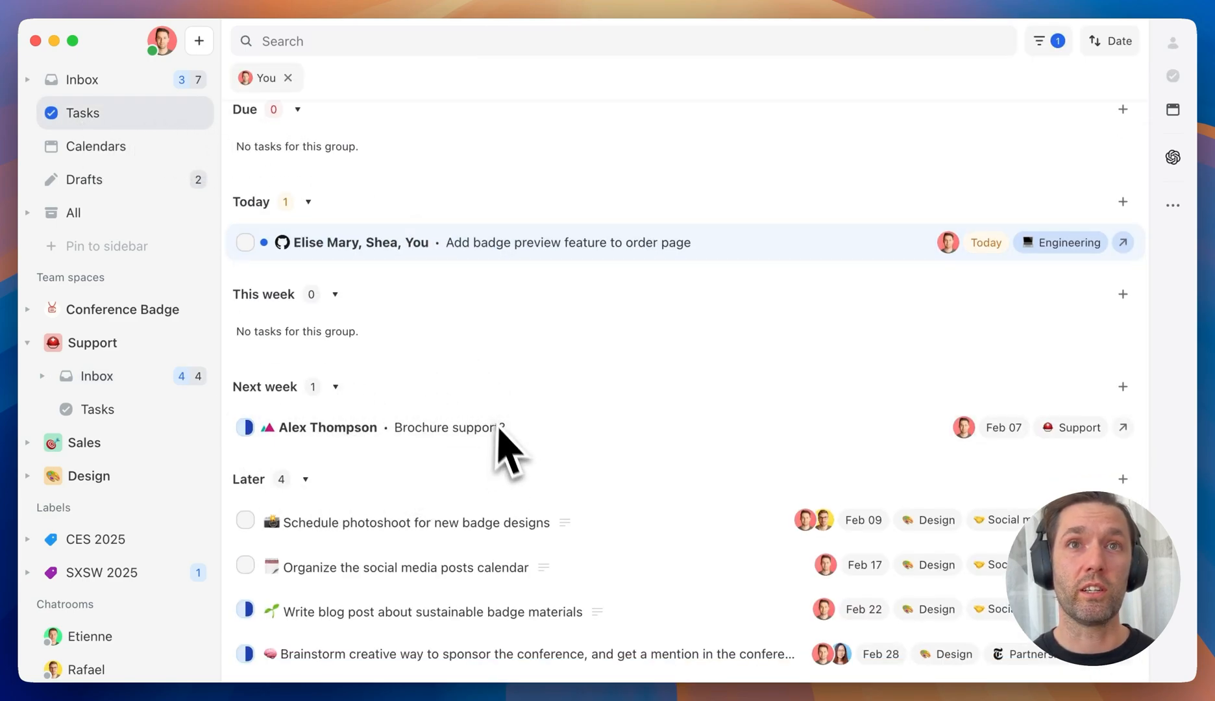
pyautogui.click(1123, 428)
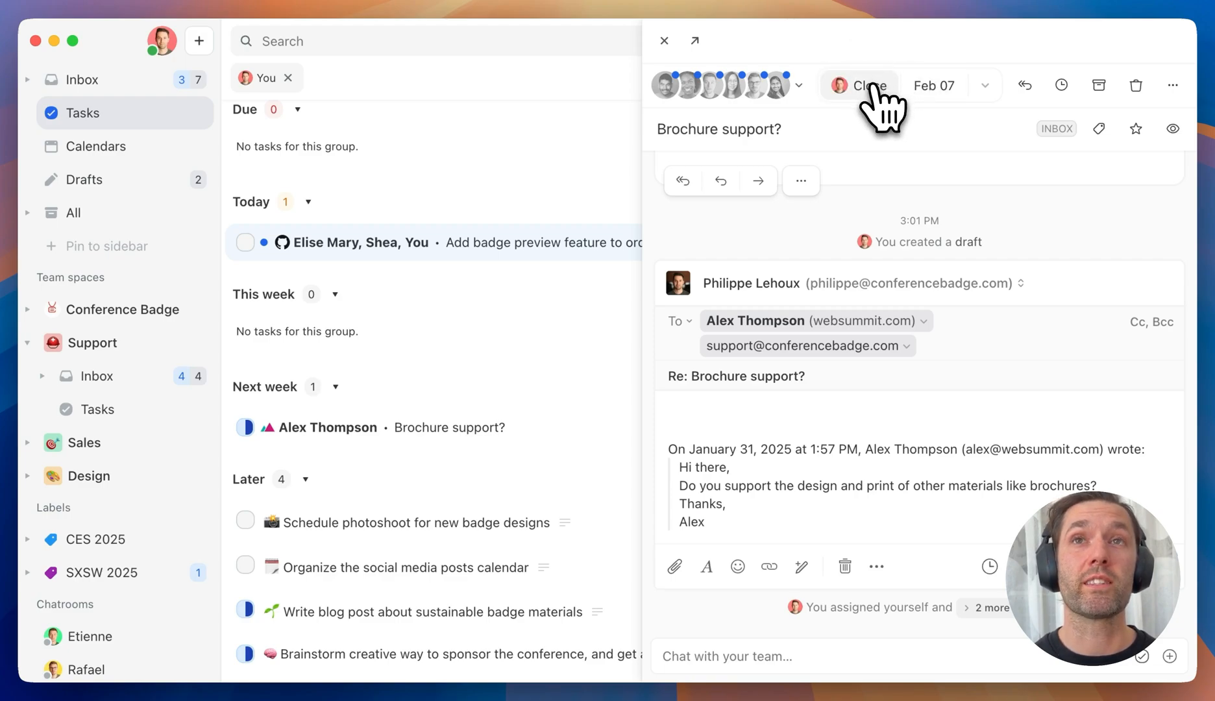
# Close the conversation, peek at the Sales space, and show the Design team space's tasks.
pyautogui.click(664, 41)
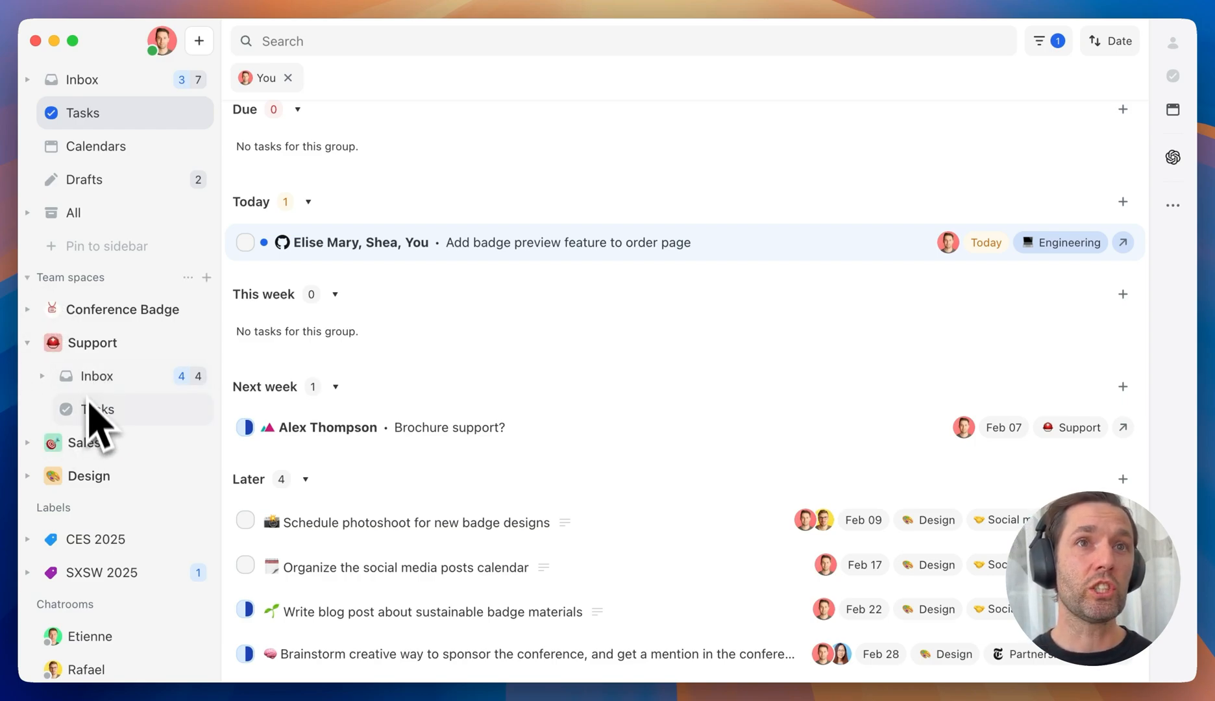
pyautogui.click(84, 442)
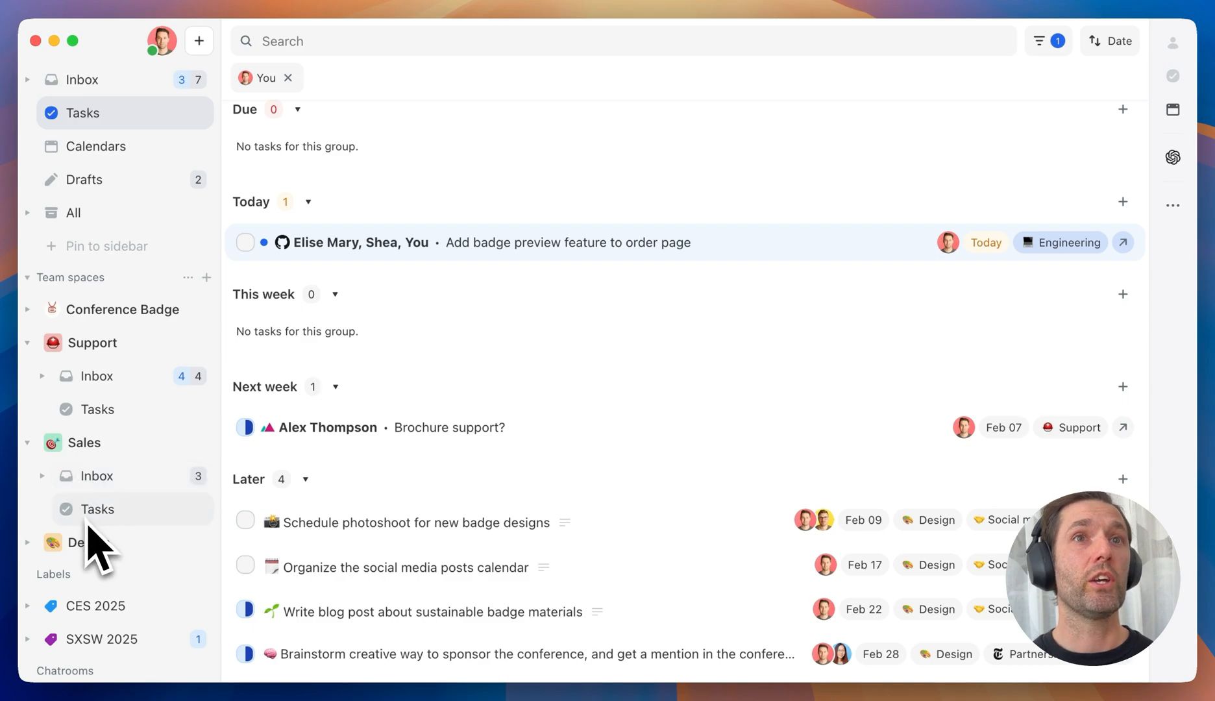
pyautogui.click(86, 444)
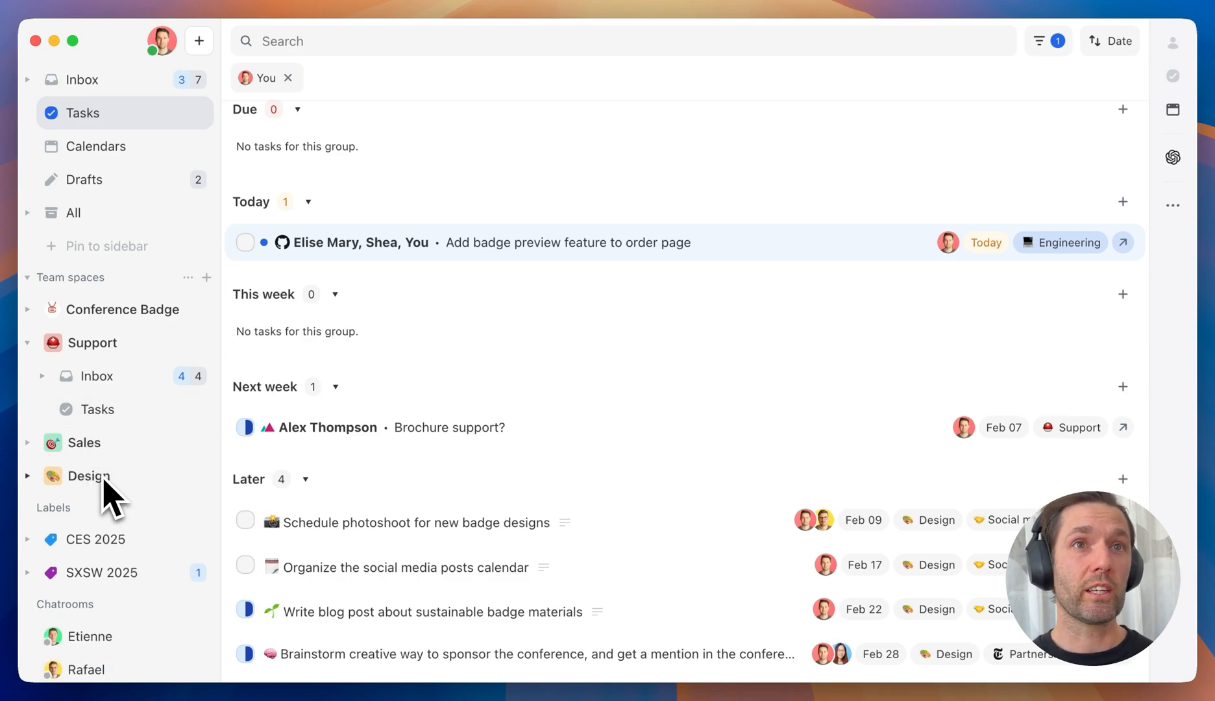
pyautogui.click(89, 476)
pyautogui.click(97, 509)
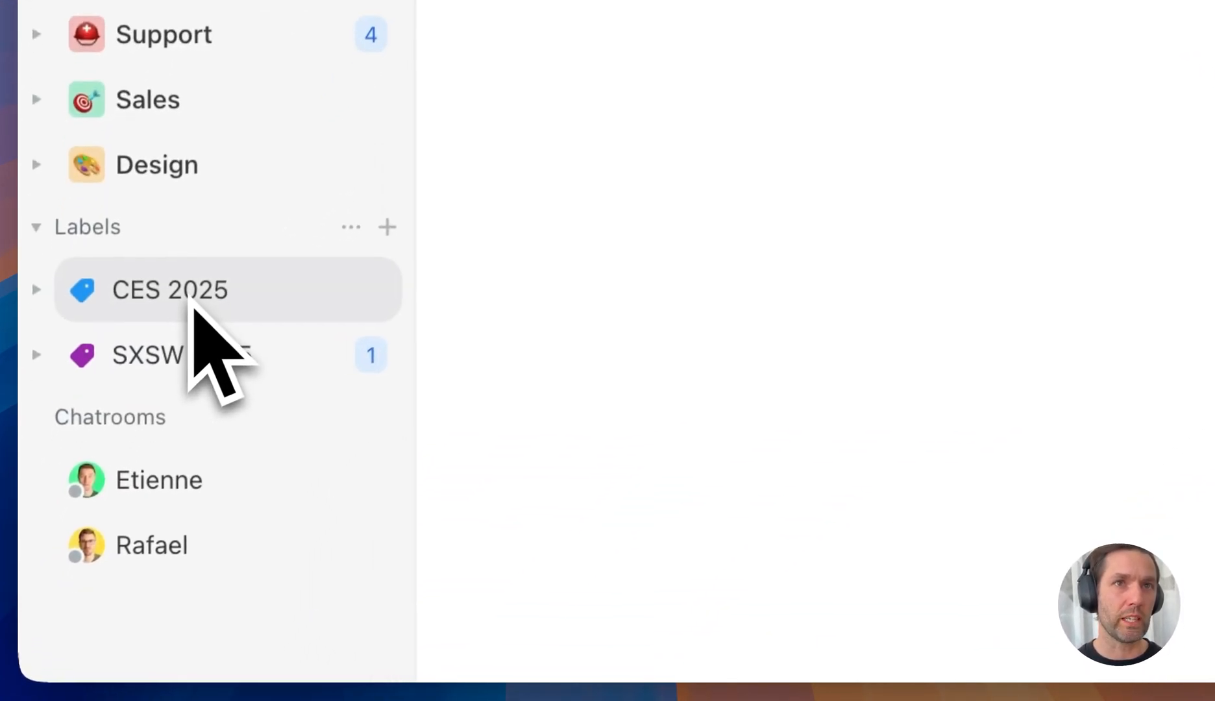
# Drop the CES 2025 label into a new sidebar section named Events.
pyautogui.moveTo(196, 303); pyautogui.dragTo(141, 649)
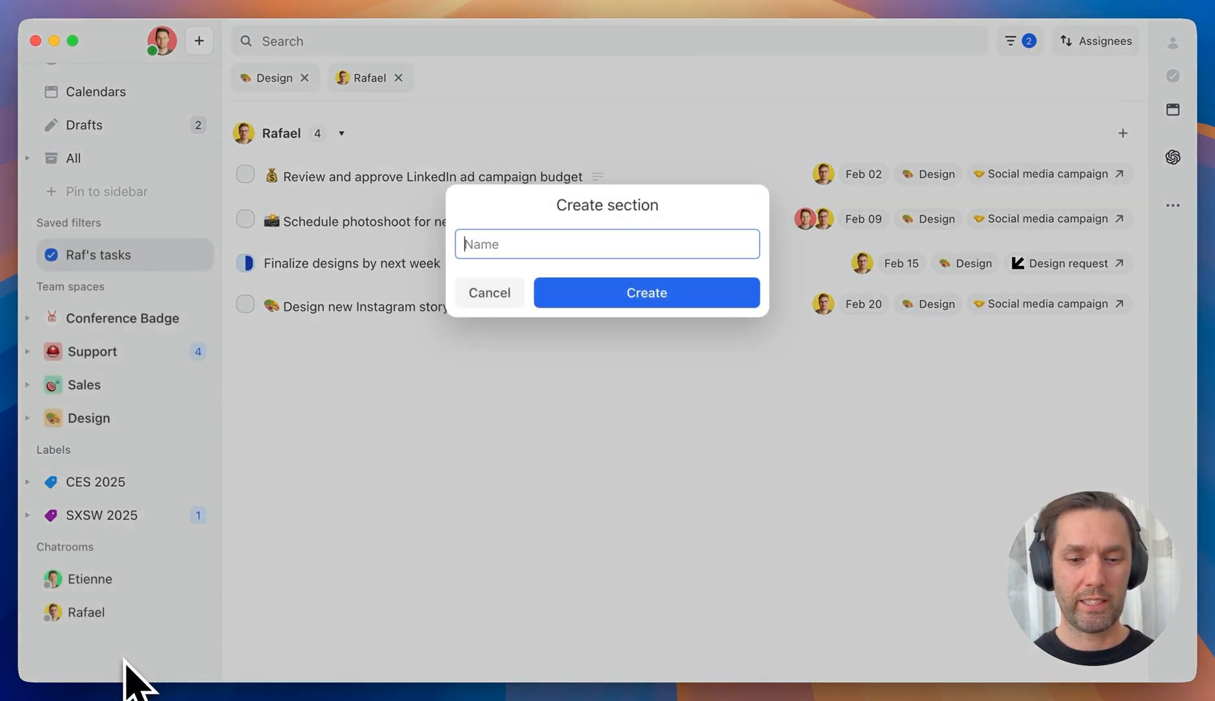
pyautogui.write('Event')
pyautogui.press('Return')
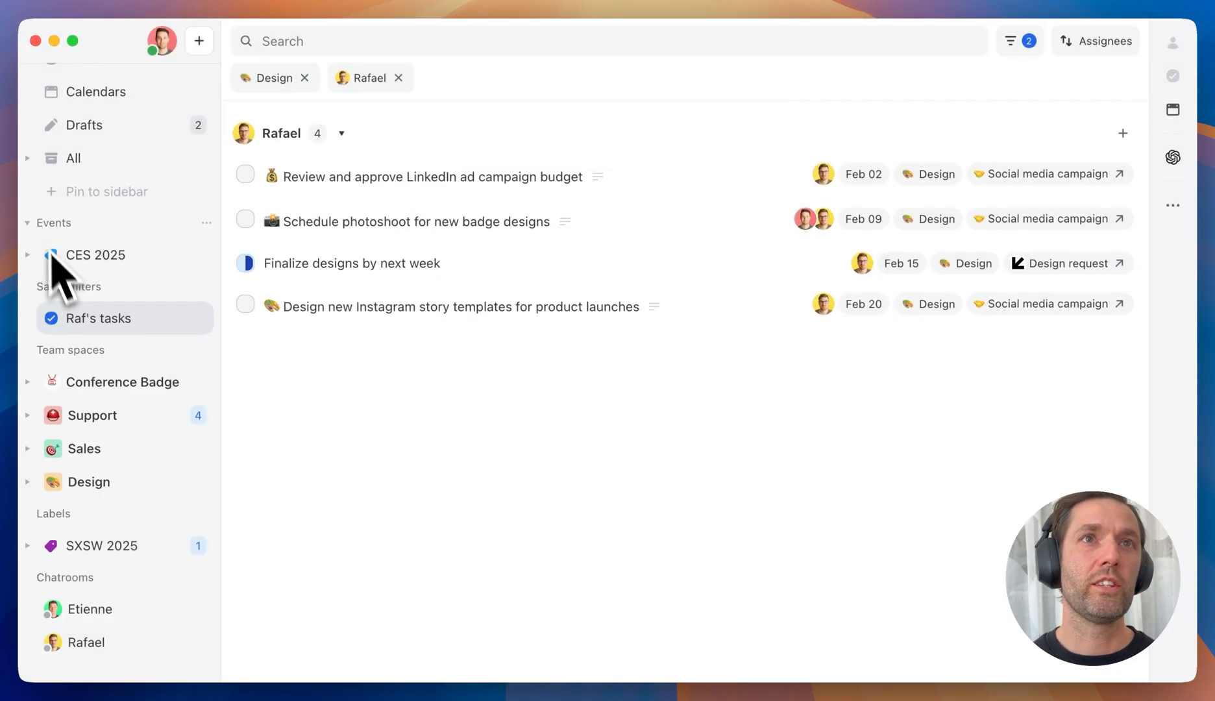
pyautogui.click(27, 239)
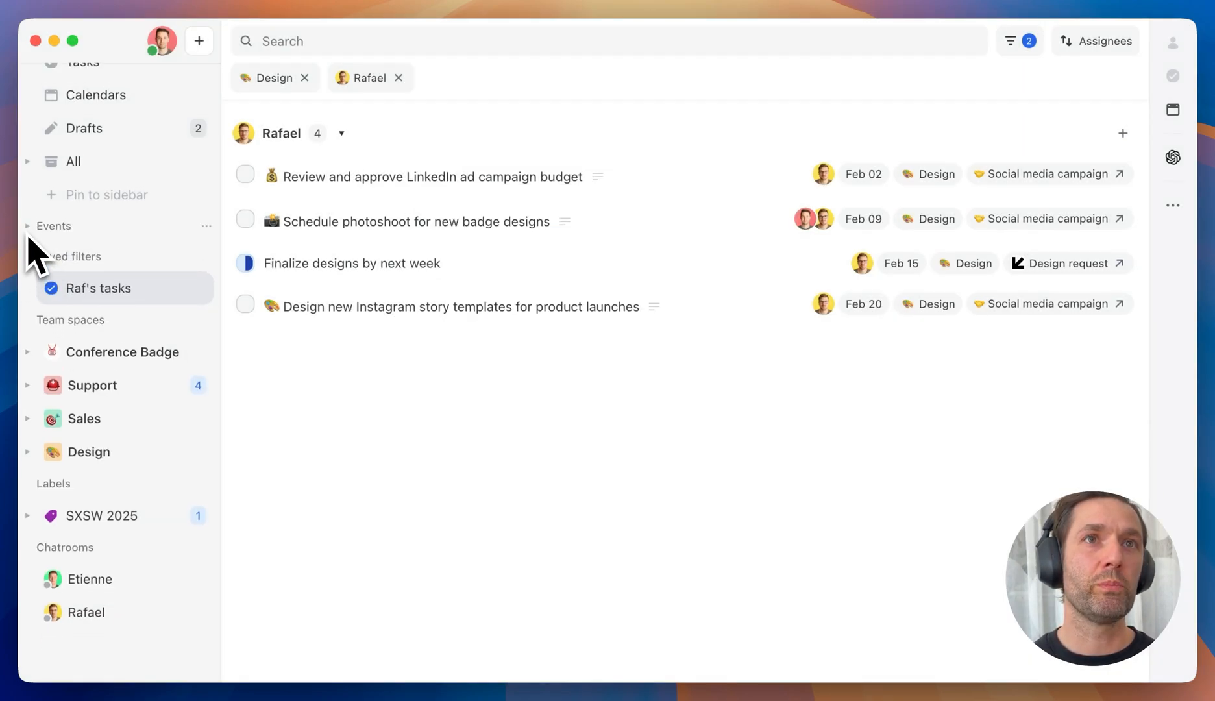
pyautogui.click(28, 225)
# Move the Events section below the Design team space and add the SXSW 2025 label to it.
pyautogui.click(27, 290)
pyautogui.moveTo(44, 258)
pyautogui.mouseDown()
pyautogui.moveTo(49, 232)
pyautogui.moveTo(81, 432)
pyautogui.mouseUp()
pyautogui.moveTo(91, 514); pyautogui.dragTo(84, 451)
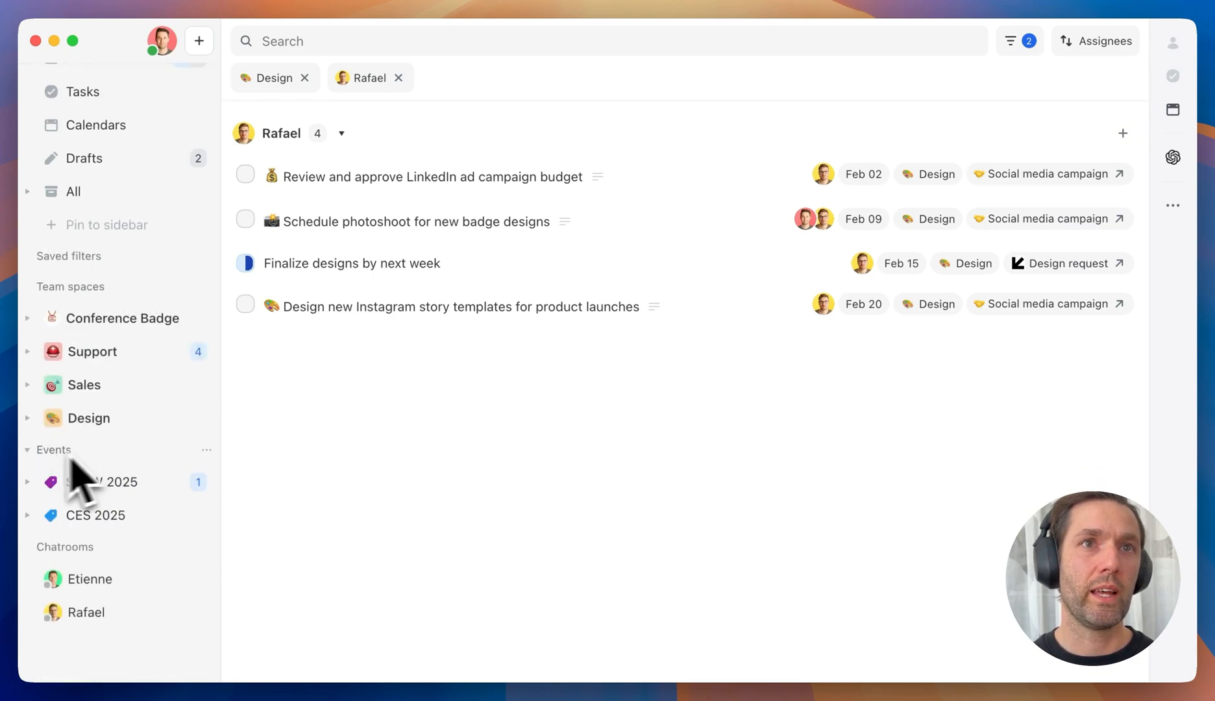
pyautogui.click(28, 469)
# Re-expand the Events section and show my personal tasks list.
pyautogui.click(29, 470)
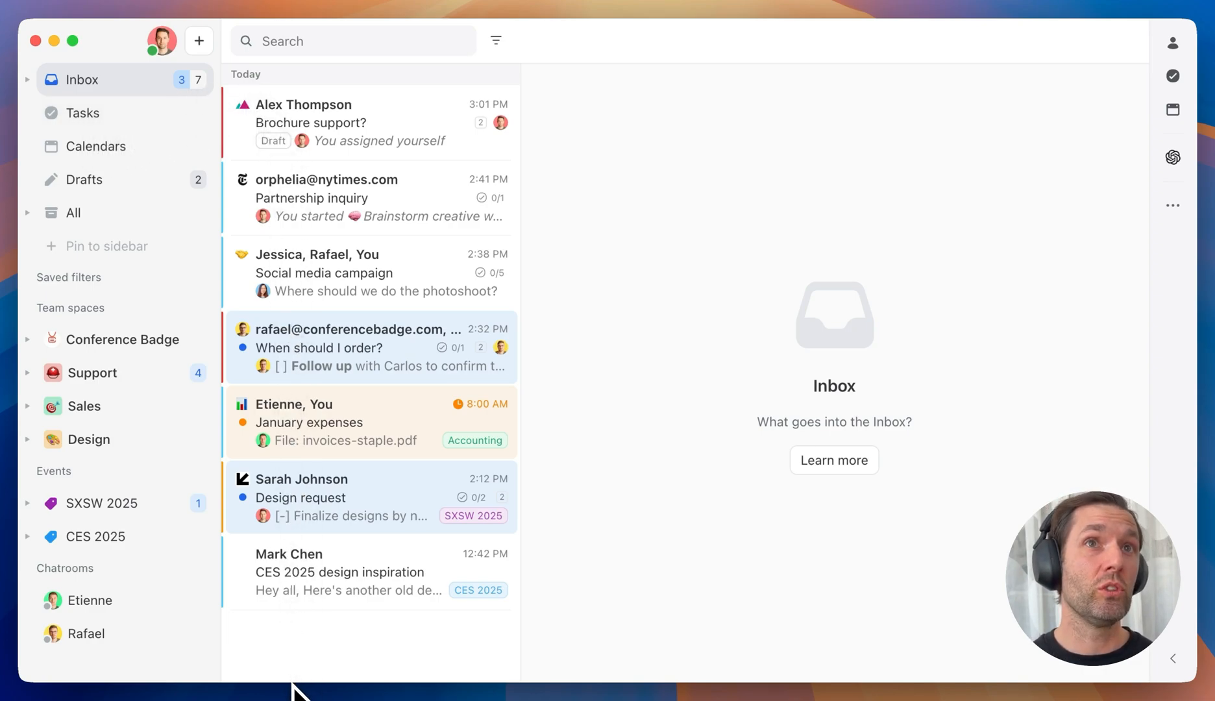
pyautogui.click(83, 112)
pyautogui.scroll(-1, 581, 434)
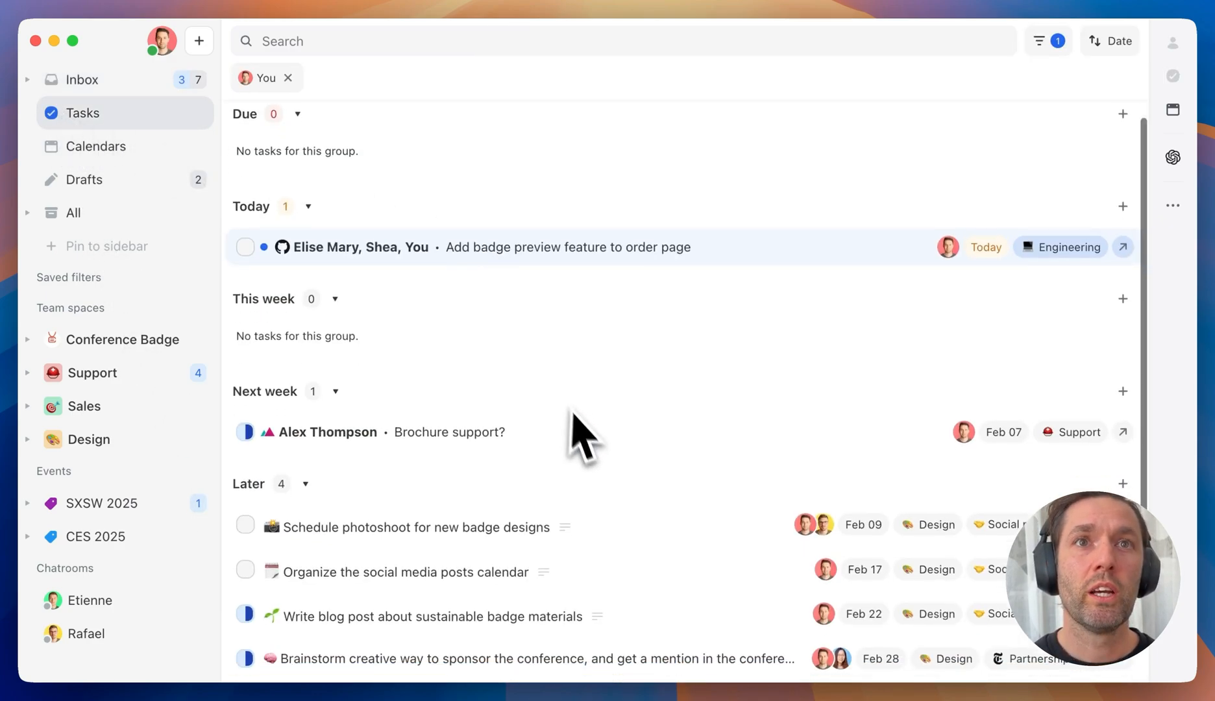
pyautogui.scroll(-1, 580, 435)
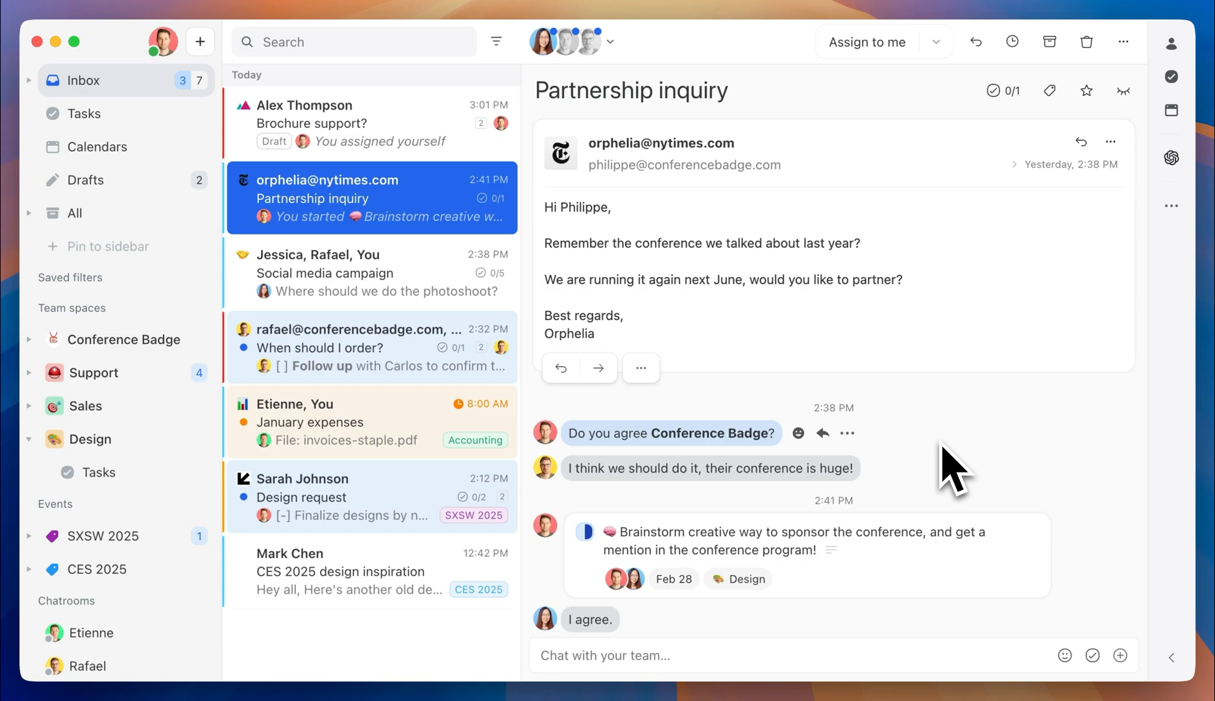
# Show the Conference Badge team space's tasks, grouped into Design and Engineering.
pyautogui.click(85, 113)
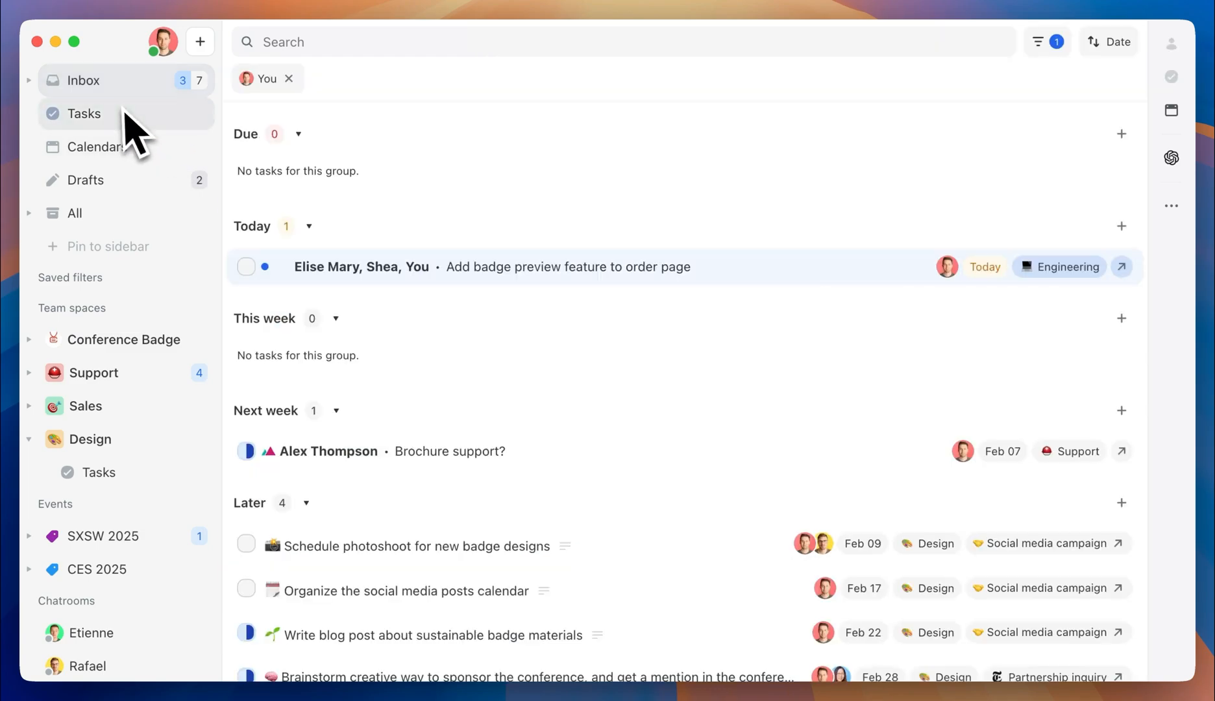
pyautogui.click(124, 339)
pyautogui.click(99, 371)
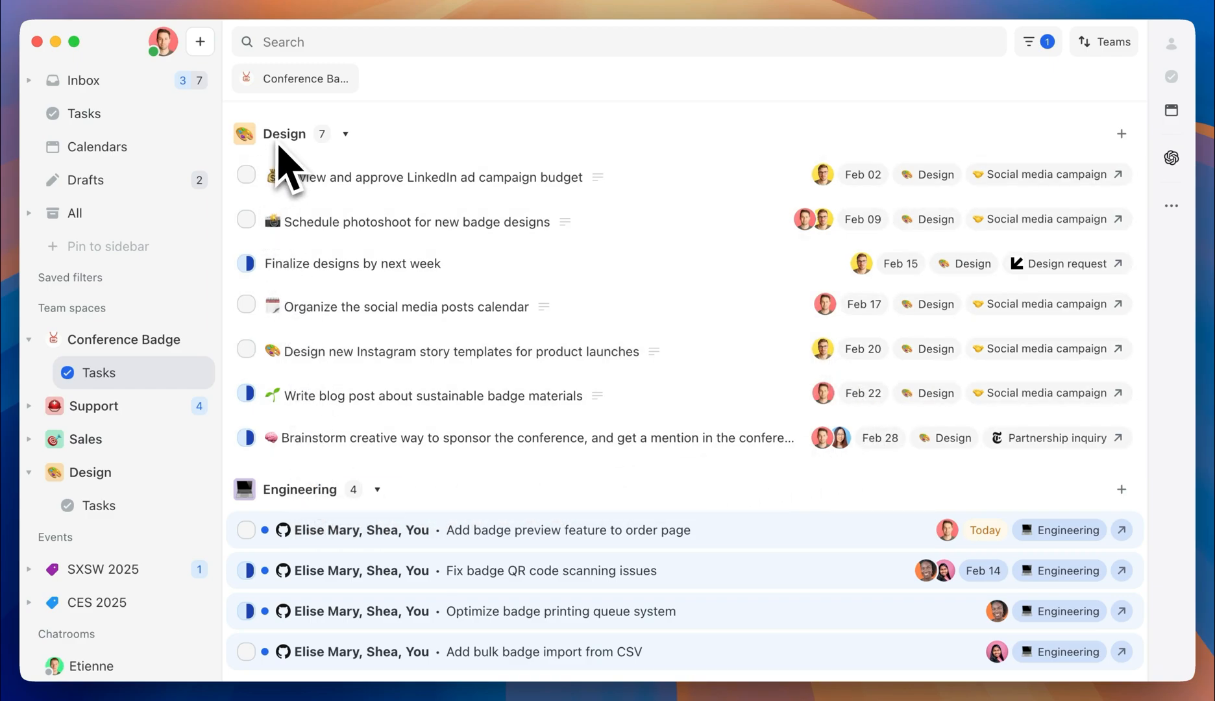
# Switch to the January 2025 month calendar with tasks on their dates.
pyautogui.click(97, 146)
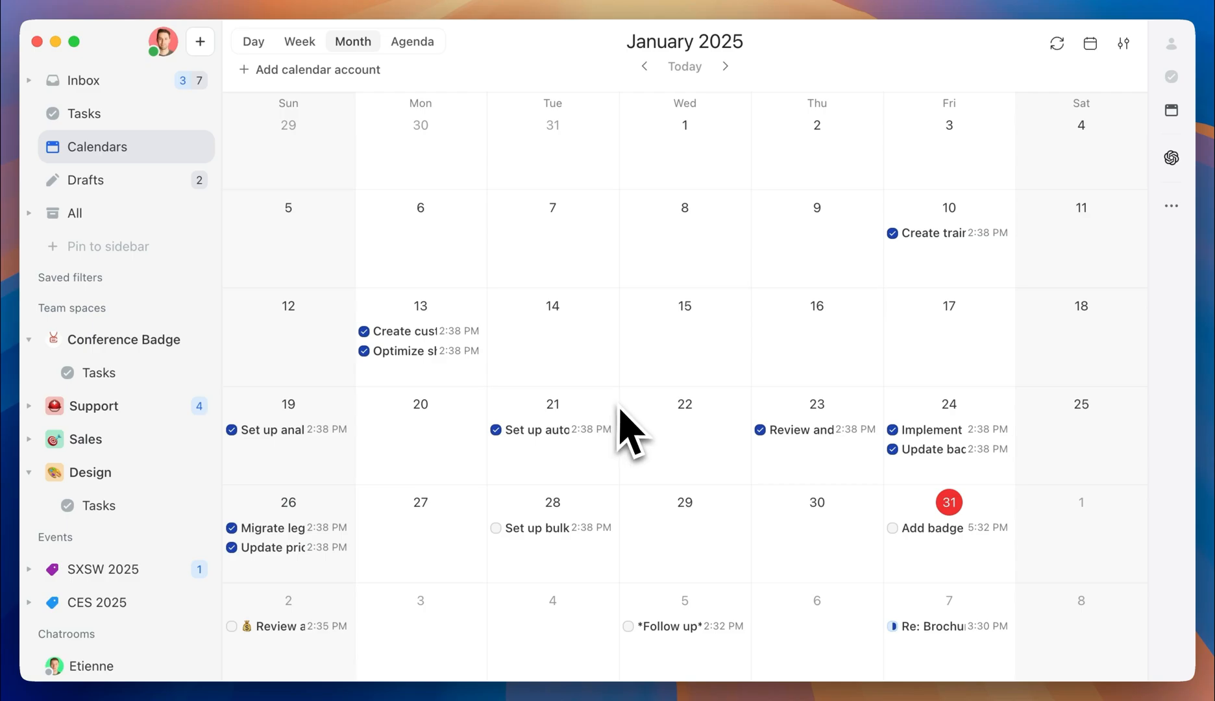
pyautogui.scroll(-2, 169, 486)
pyautogui.scroll(2, 169, 486)
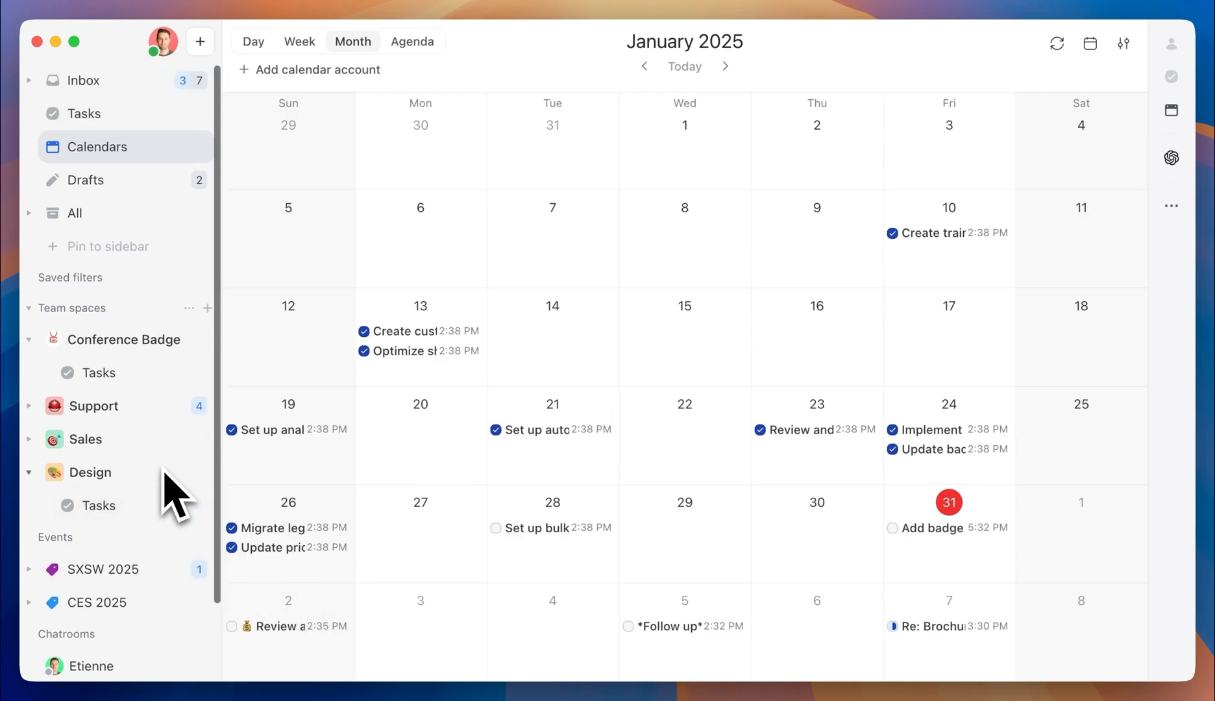